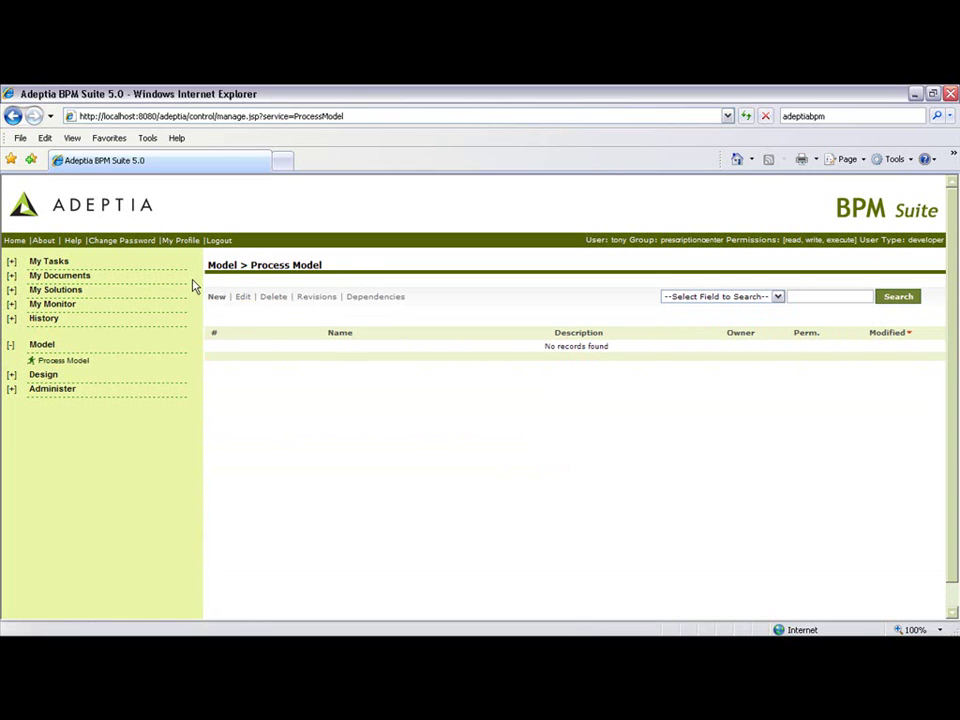
- Create a process model named ClaimManagementModel with the description "model business process" and open it in the Process Modeler
{"action": "left_click", "coordinate": [215, 299]}
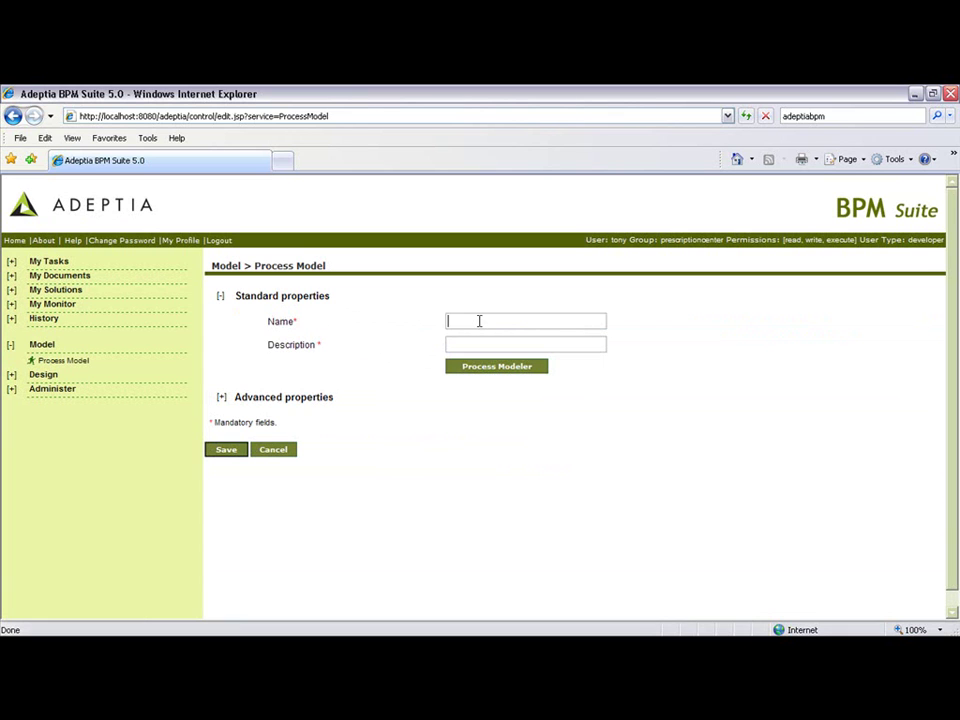
{"action": "type", "text": "ClaimManage"}
{"action": "type", "text": "ment"}
{"action": "type", "text": "Mode"}
{"action": "type", "text": "model busines"}
{"action": "type", "text": "s process"}
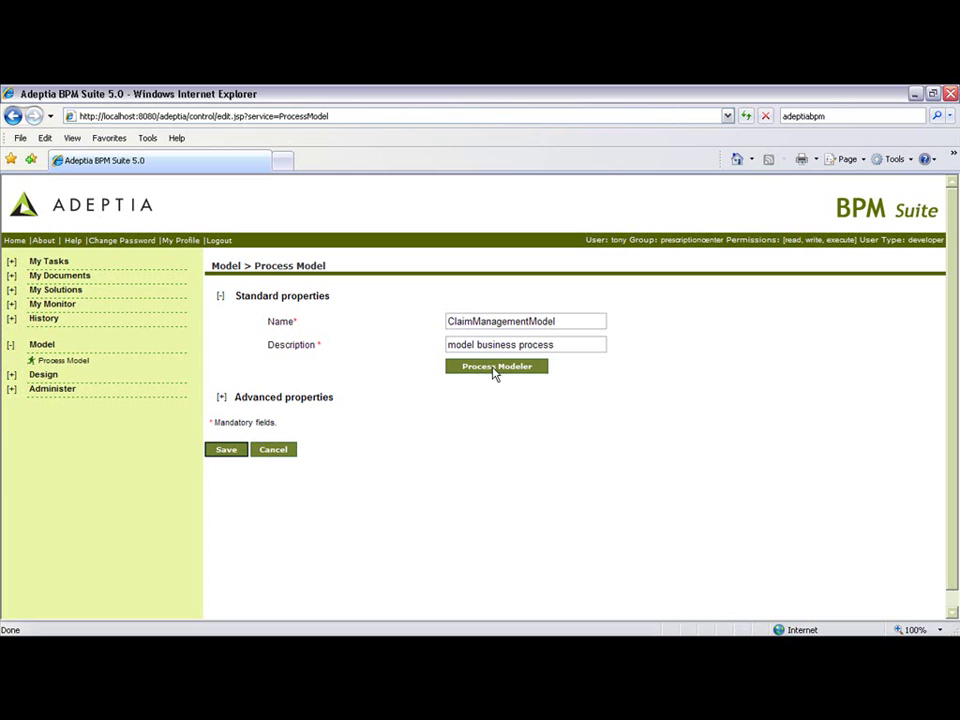
{"action": "left_click", "coordinate": [493, 368]}
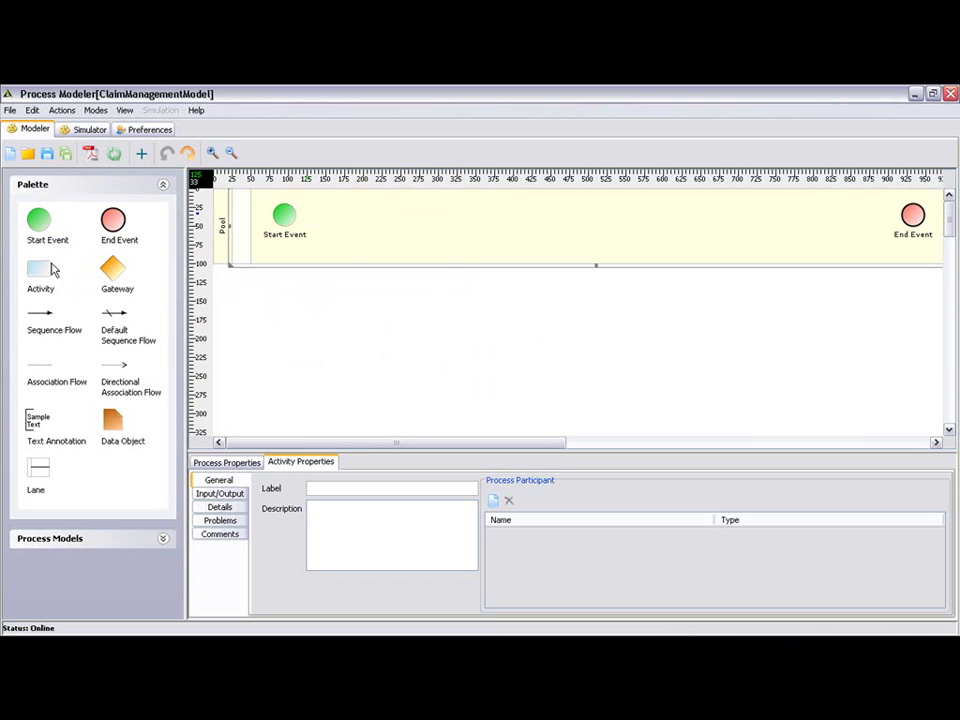
- Add an activity just after the Start Event and label it "Receive Initial Claim Application"
{"action": "left_click_drag", "start_coordinate": [40, 270], "coordinate": [360, 215]}
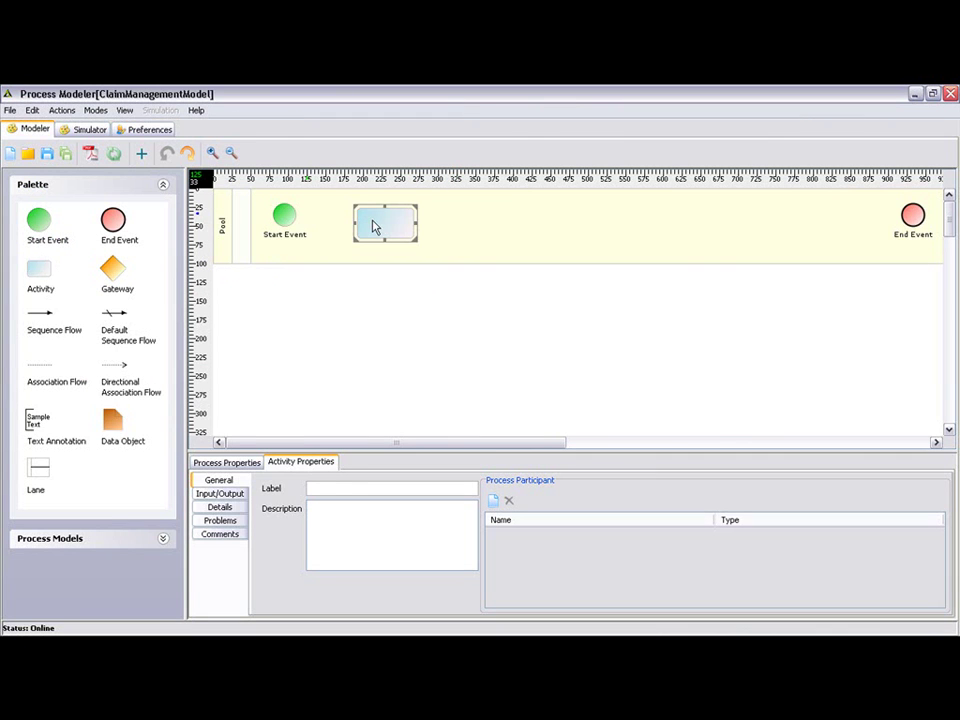
{"action": "left_click", "coordinate": [325, 486]}
{"action": "type", "text": "Receive Initial Claim Application"}
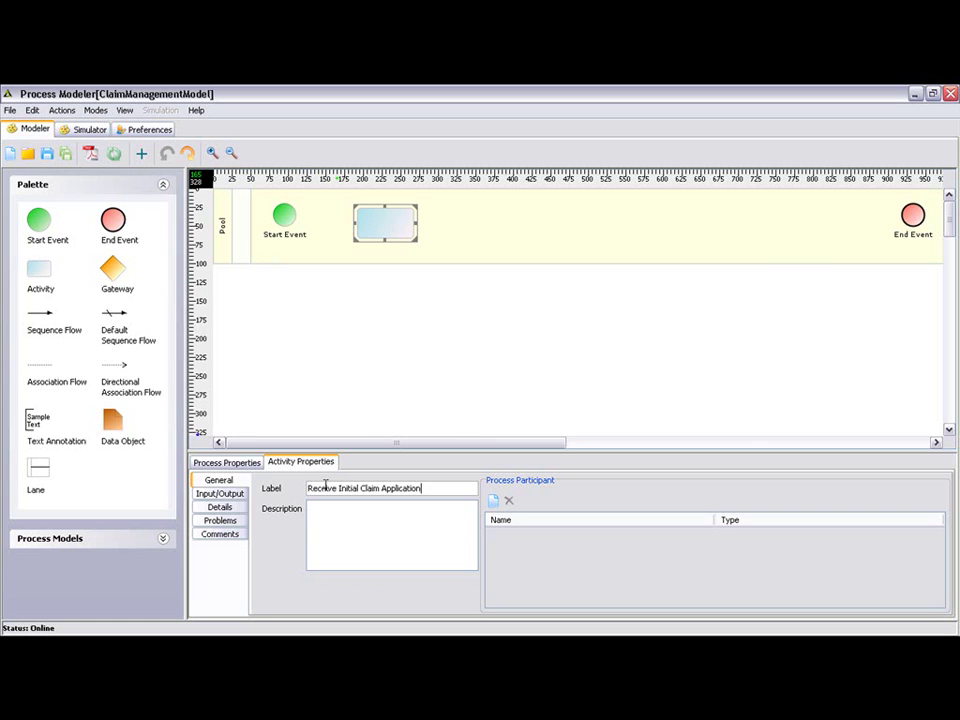
{"action": "left_click", "coordinate": [266, 258]}
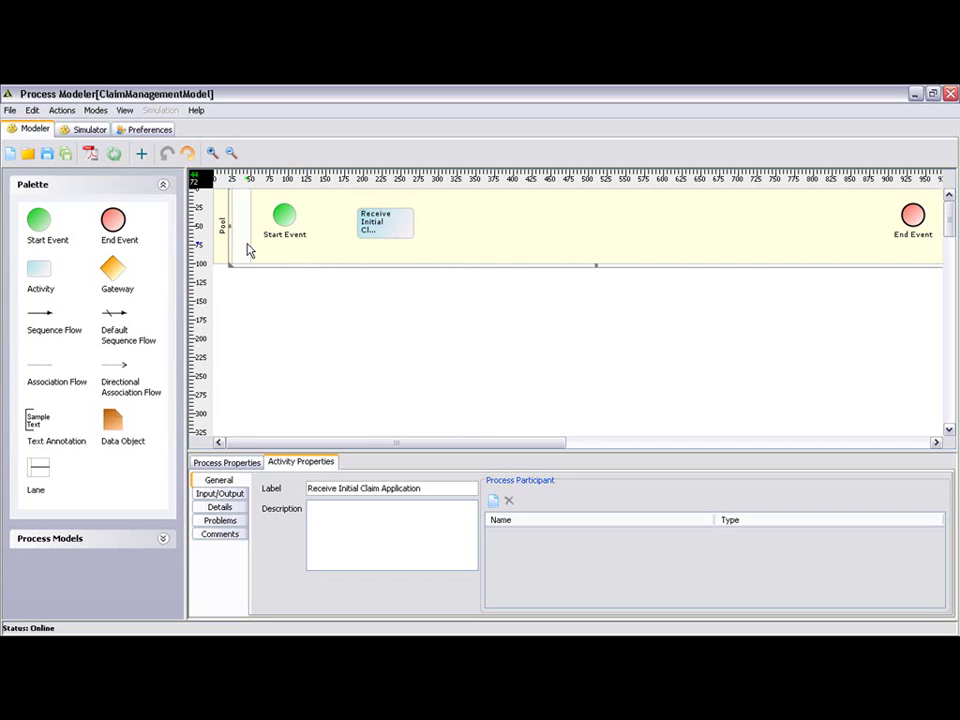
- Label the pool's existing unnamed lane "Initial Claim Rep"
{"action": "double_click", "coordinate": [246, 247]}
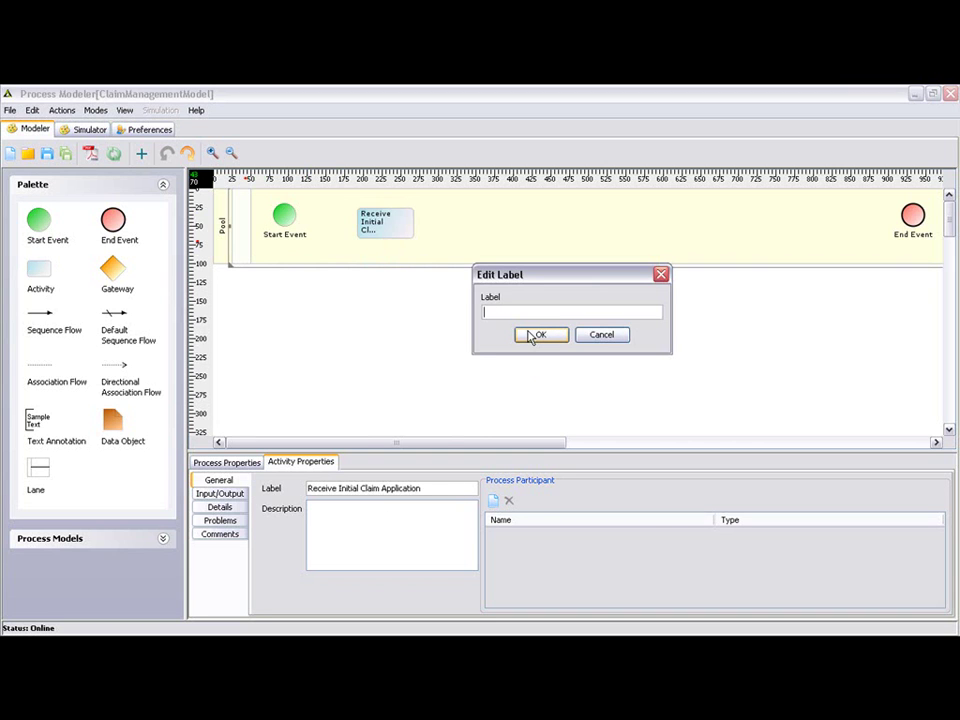
{"action": "type", "text": "Initial Claim Rep"}
{"action": "left_click", "coordinate": [533, 336]}
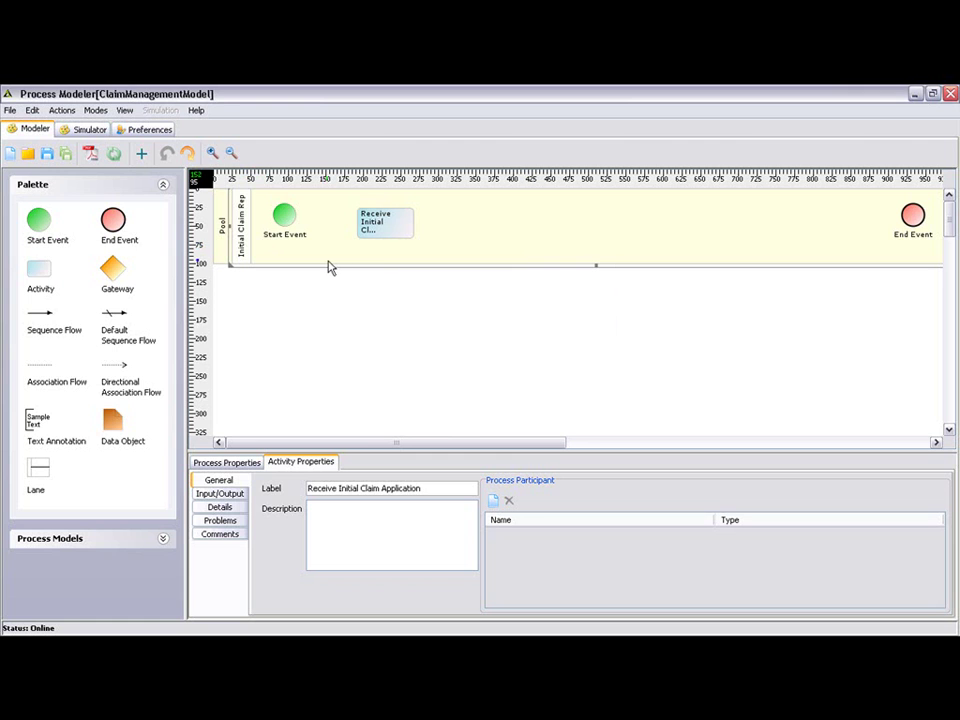
- Add a gateway after the Receive Initial Claim Application activity and label it "is Claim Application complete?"
{"action": "left_click_drag", "start_coordinate": [111, 274], "coordinate": [488, 224]}
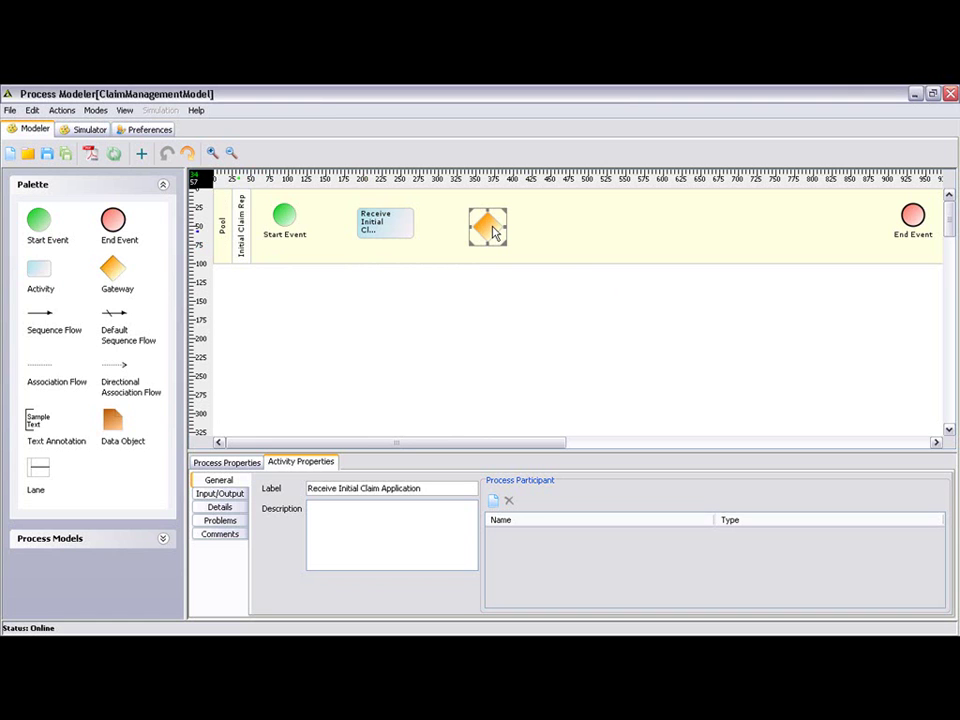
{"action": "left_click", "coordinate": [492, 230]}
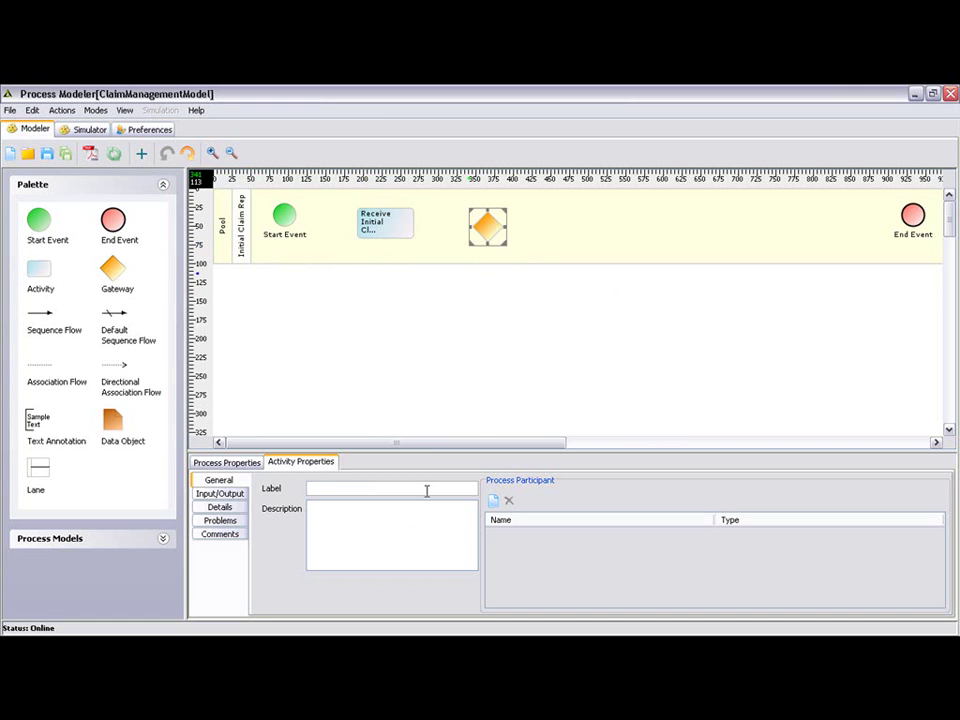
{"action": "type", "text": "is Claim Application complete?"}
{"action": "left_click", "coordinate": [443, 252]}
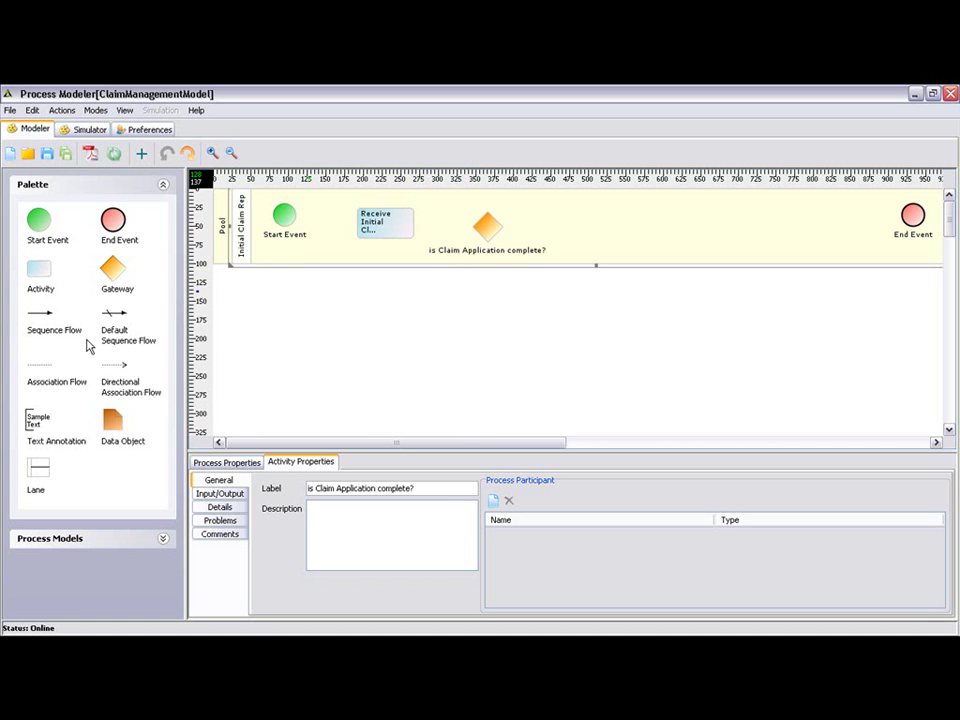
- Add a second lane below Initial Claim Rep and label it "Review Claim Expert"
{"action": "left_click_drag", "start_coordinate": [38, 470], "coordinate": [311, 311]}
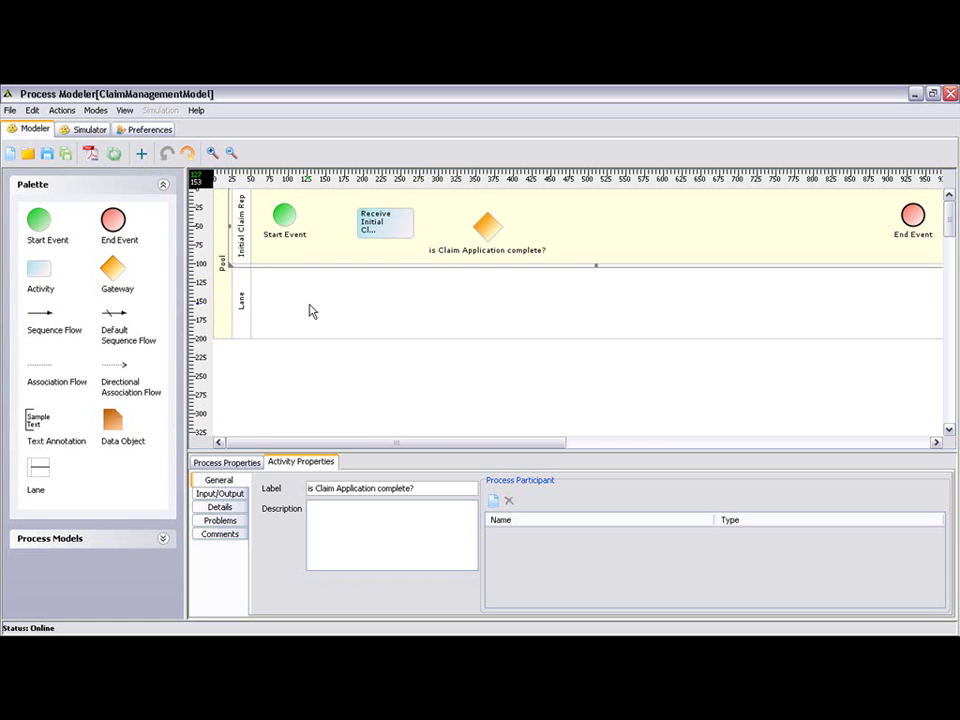
{"action": "double_click", "coordinate": [241, 322]}
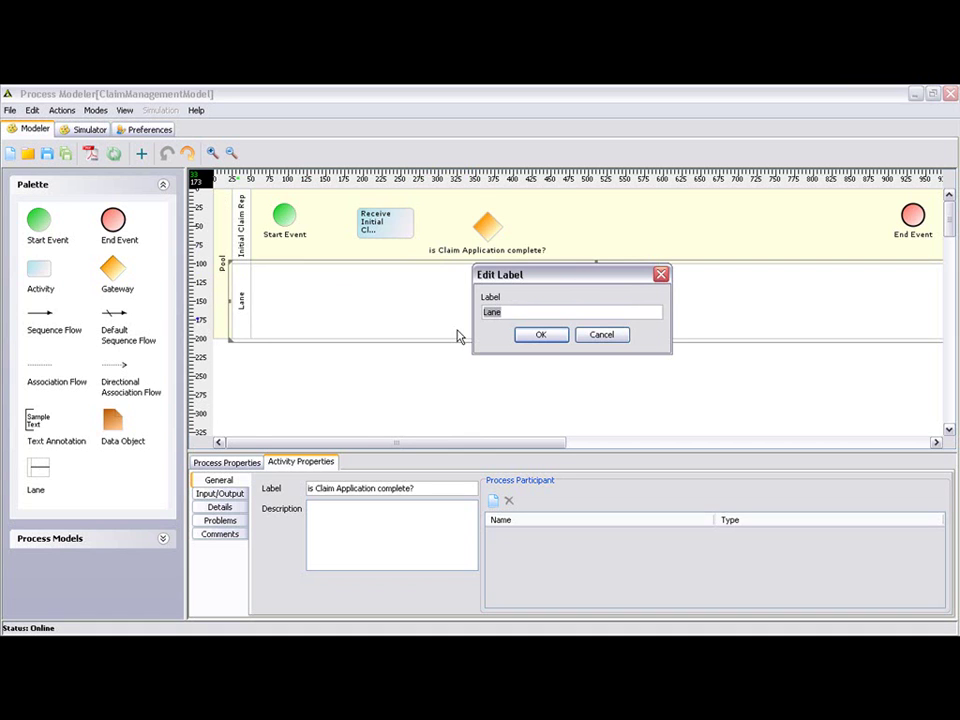
{"action": "type", "text": "Review Claim Expert"}
{"action": "left_click", "coordinate": [522, 339]}
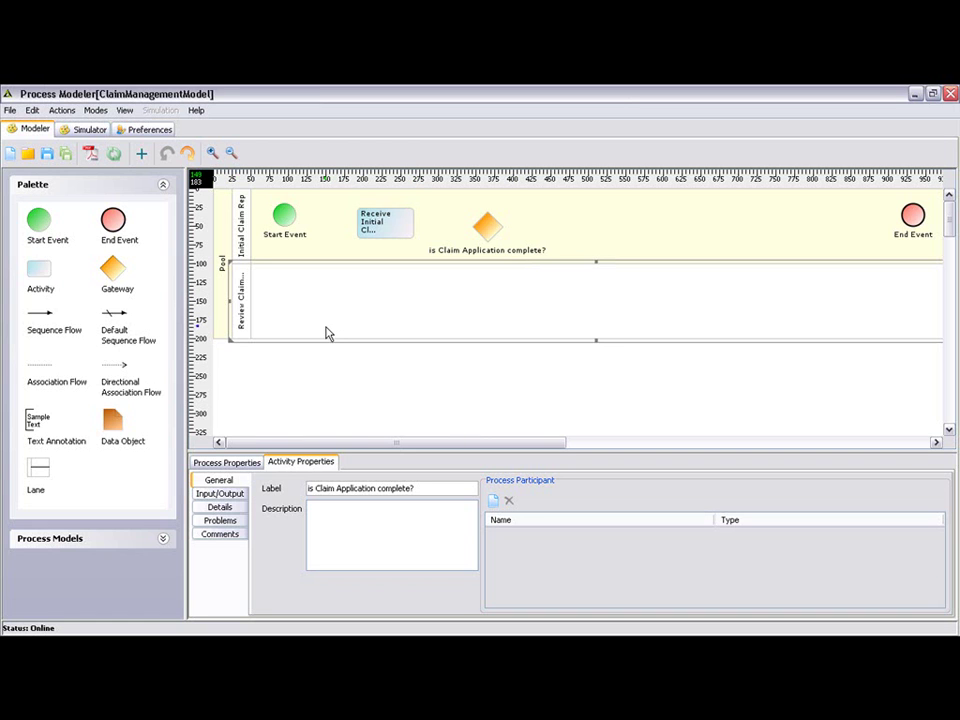
- Place two activities side by side in the Review Claim Expert lane and label the first "Enter Claims into a Claim System"
{"action": "left_click_drag", "start_coordinate": [42, 275], "coordinate": [418, 294]}
{"action": "left_click_drag", "start_coordinate": [50, 273], "coordinate": [553, 300]}
{"action": "left_click", "coordinate": [433, 313]}
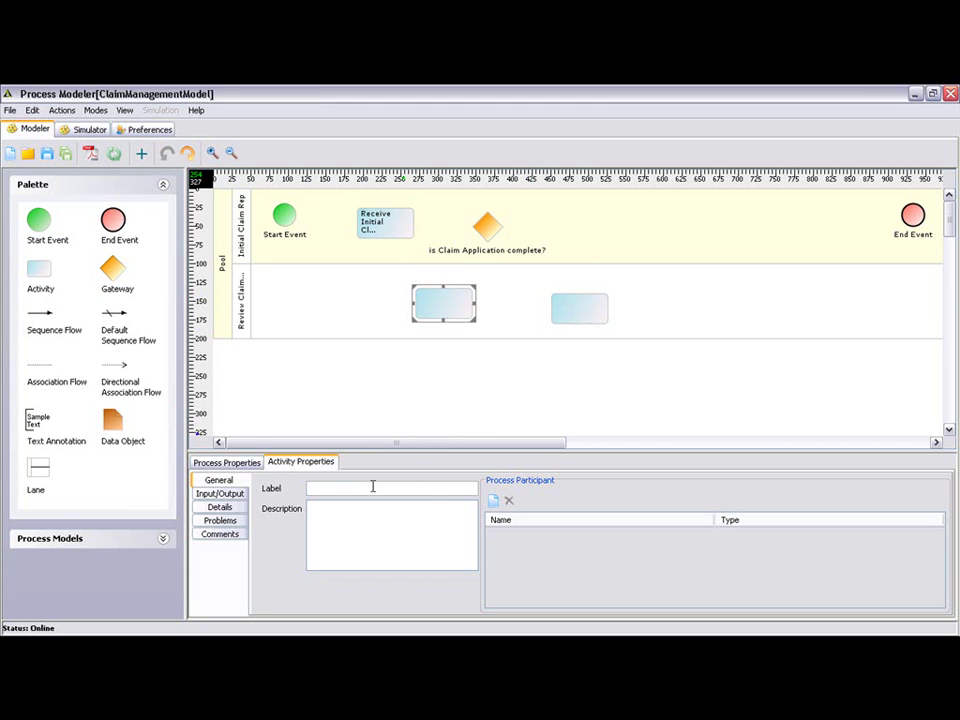
{"action": "type", "text": "Enter "}
{"action": "type", "text": "Claims into "}
{"action": "type", "text": "a "}
{"action": "type", "text": "Claim Sys"}
{"action": "type", "text": "tme"}
{"action": "key", "text": "BackSpace"}
{"action": "key", "text": "BackSpace"}
{"action": "type", "text": "em"}
{"action": "left_click", "coordinate": [369, 309]}
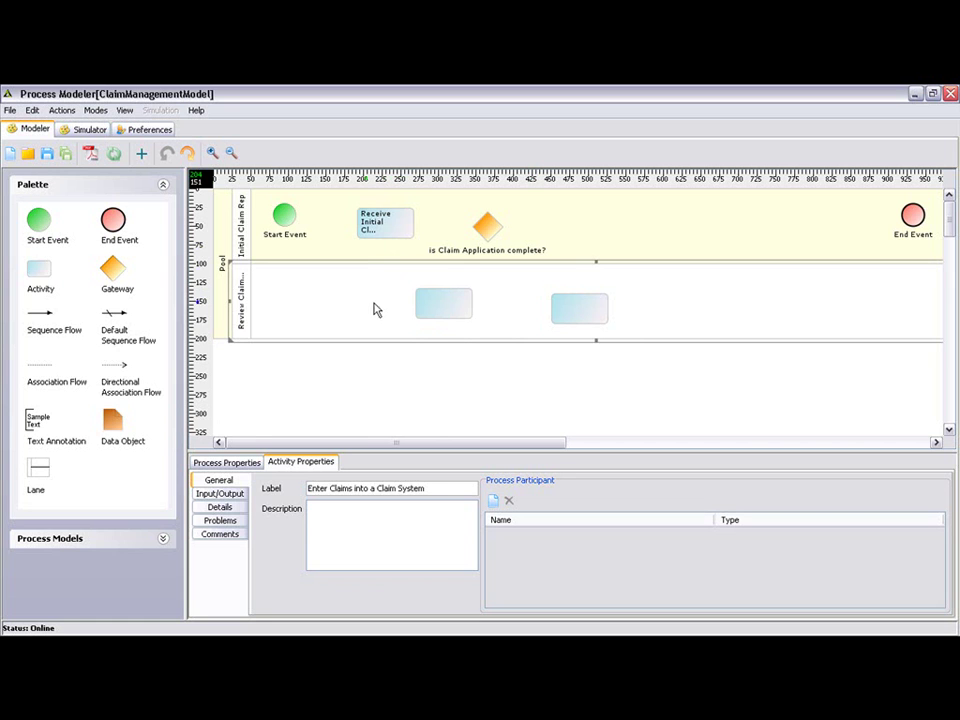
- Nudge the second activity in the Review Claim Expert lane level with and closer to the first, and label it "Review Claim"
{"action": "left_click", "coordinate": [558, 315]}
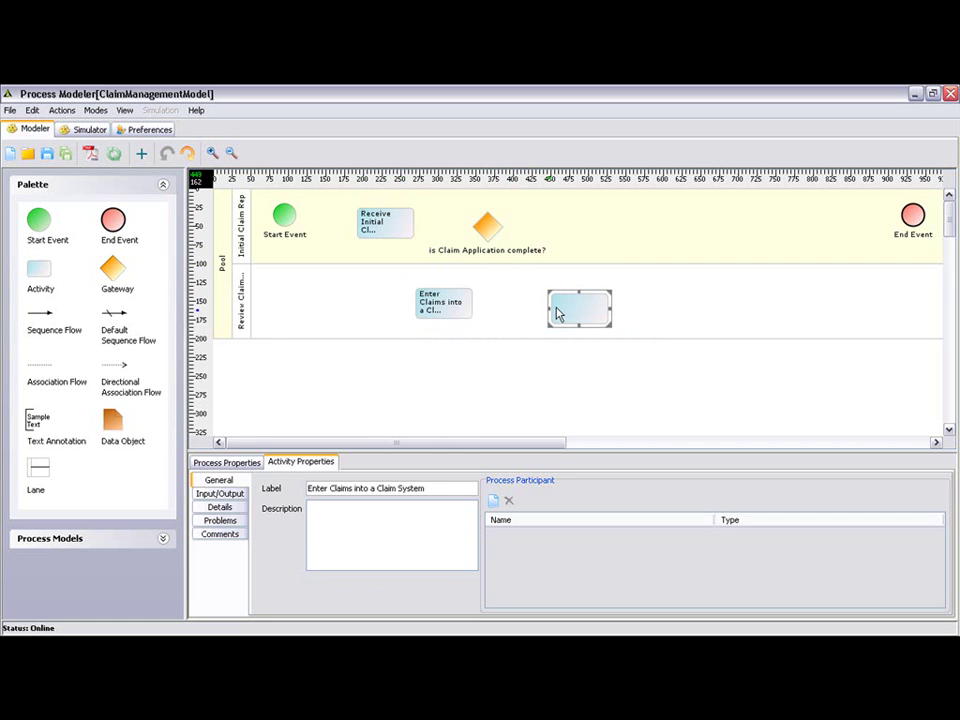
{"action": "key", "text": "Up"}
{"action": "key", "text": "Left"}
{"action": "key", "text": "Left"}
{"action": "key", "text": "Left"}
{"action": "key", "text": "Left"}
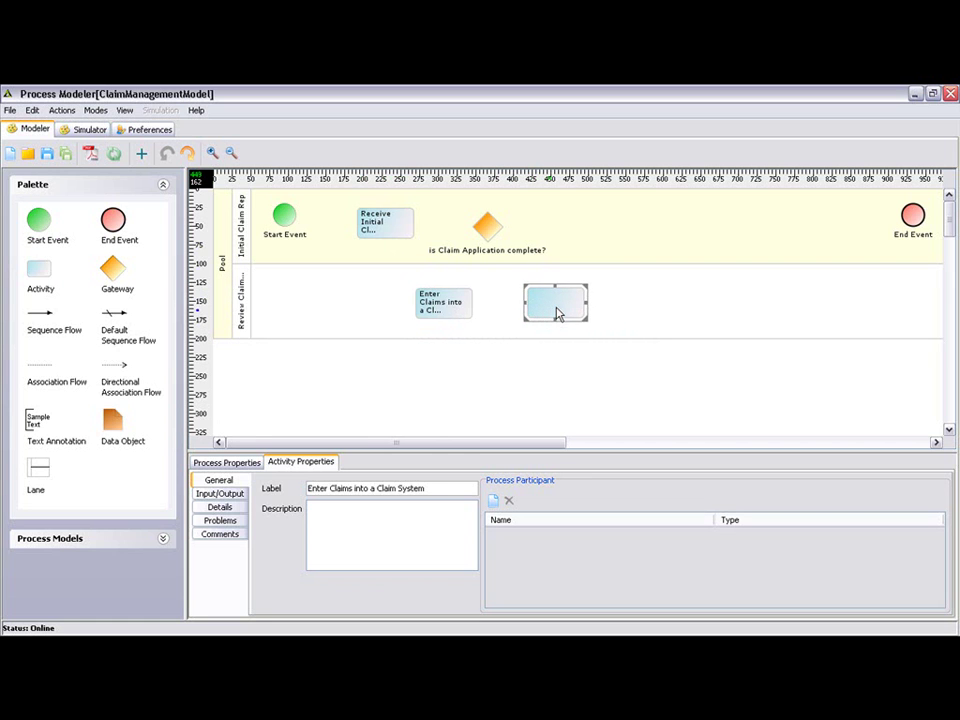
{"action": "left_click", "coordinate": [421, 491]}
{"action": "type", "text": "Review Claim"}
{"action": "left_click", "coordinate": [638, 327]}
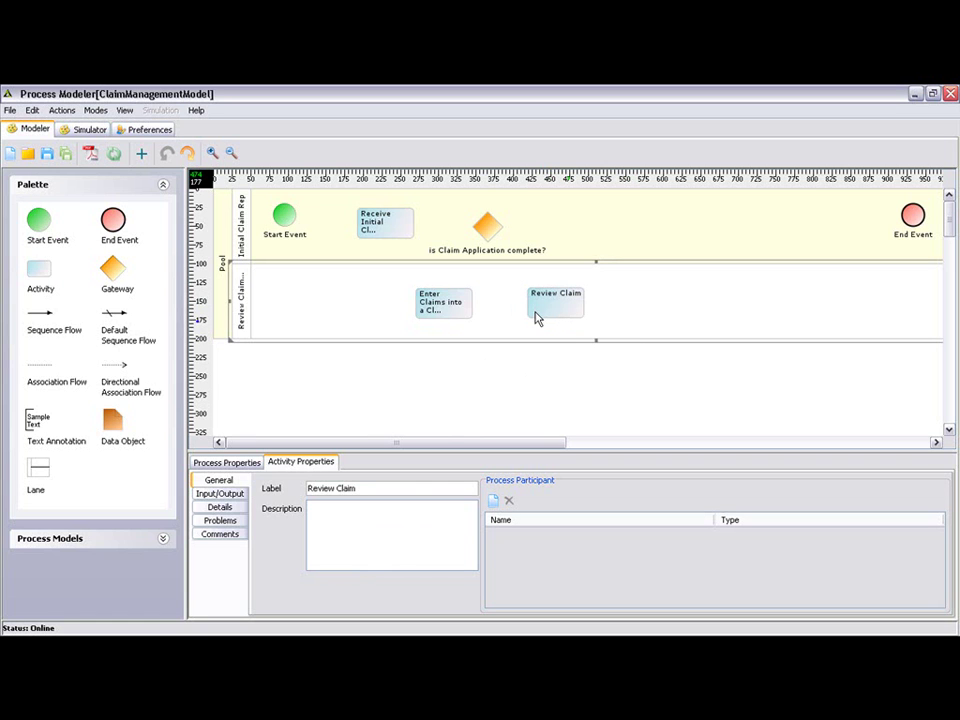
- Add an unlabelled gateway after the Review Claim activity and a third lane below labelled "Claim Processor"
{"action": "left_click_drag", "start_coordinate": [115, 267], "coordinate": [647, 301]}
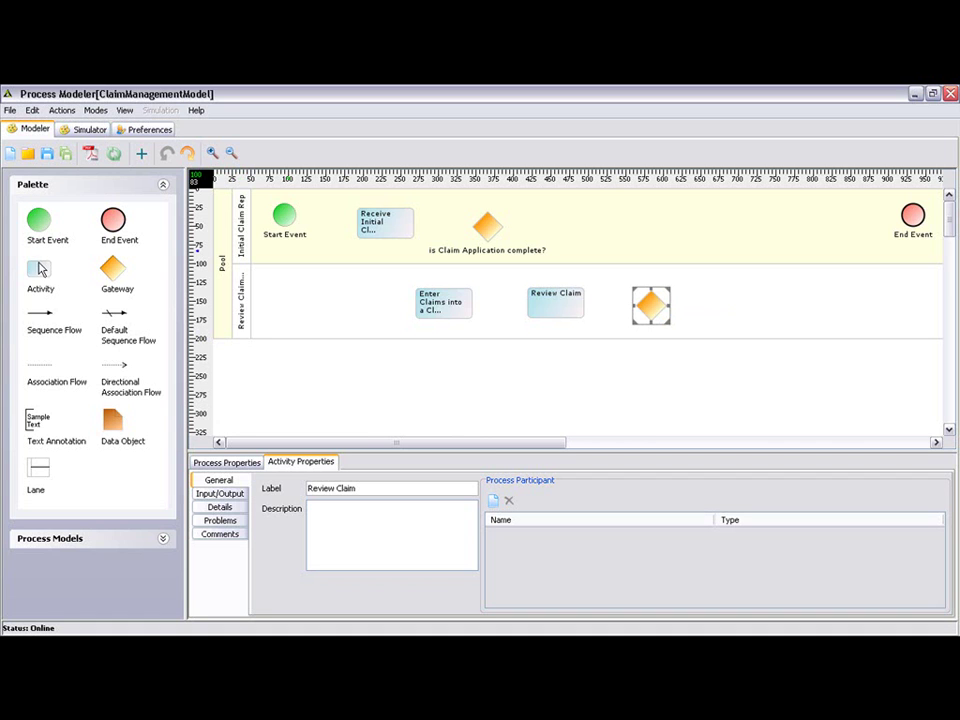
{"action": "left_click_drag", "start_coordinate": [40, 470], "coordinate": [300, 373]}
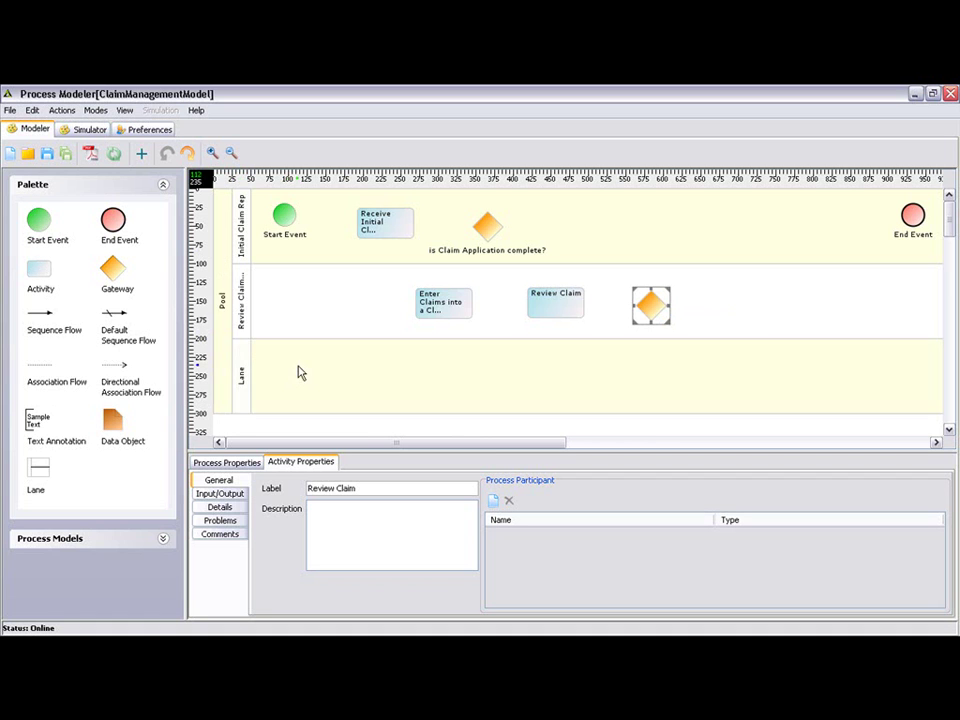
{"action": "double_click", "coordinate": [243, 386]}
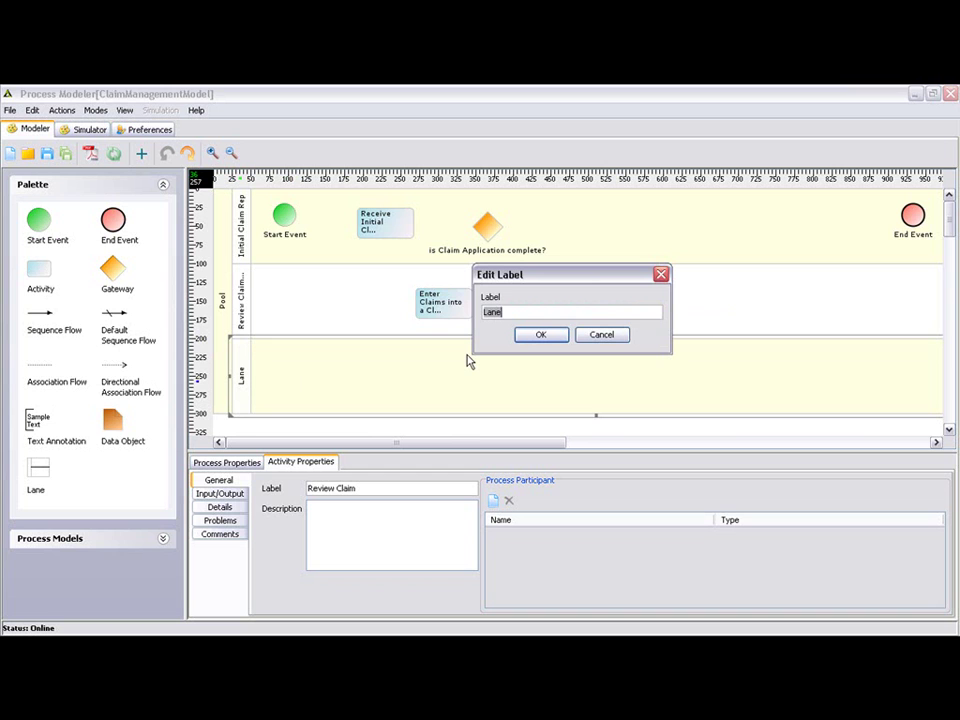
{"action": "type", "text": "Claim Processor"}
{"action": "left_click", "coordinate": [541, 336]}
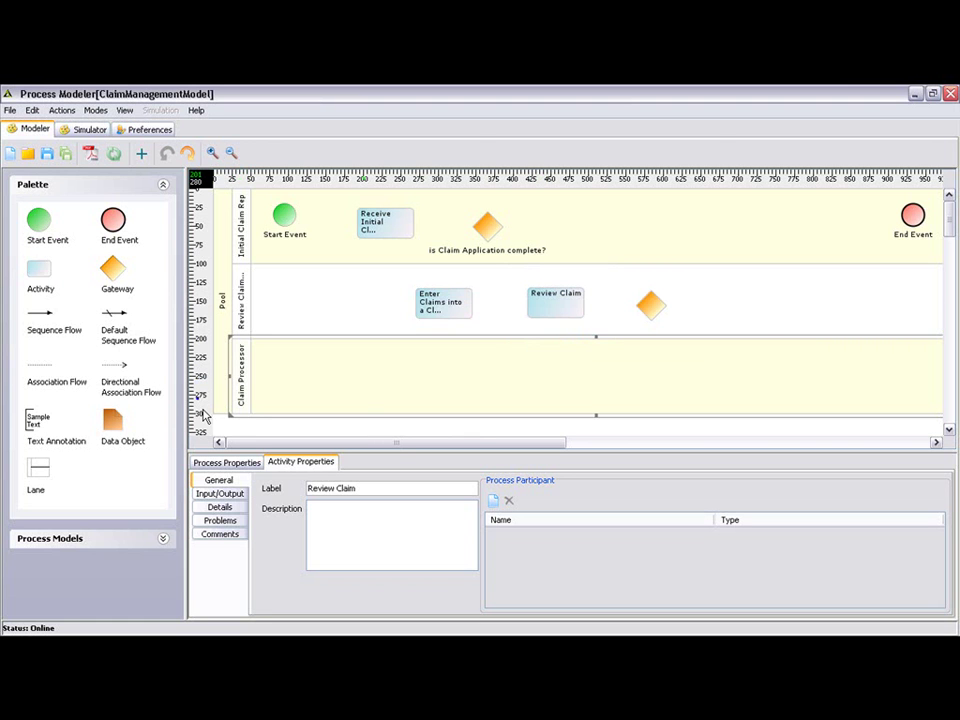
- Add an activity labelled "Update Claim System" in the Claim Processor lane, beneath the second gateway
{"action": "left_click_drag", "start_coordinate": [42, 270], "coordinate": [622, 370]}
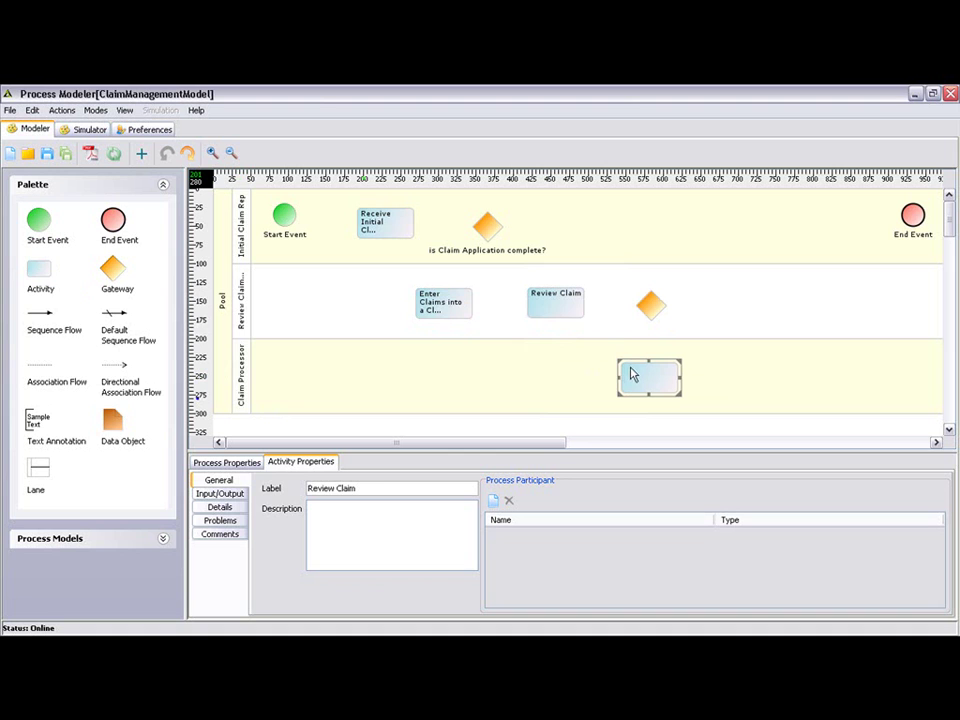
{"action": "left_click", "coordinate": [400, 489]}
{"action": "type", "text": "Update Claim System"}
{"action": "left_click", "coordinate": [518, 411]}
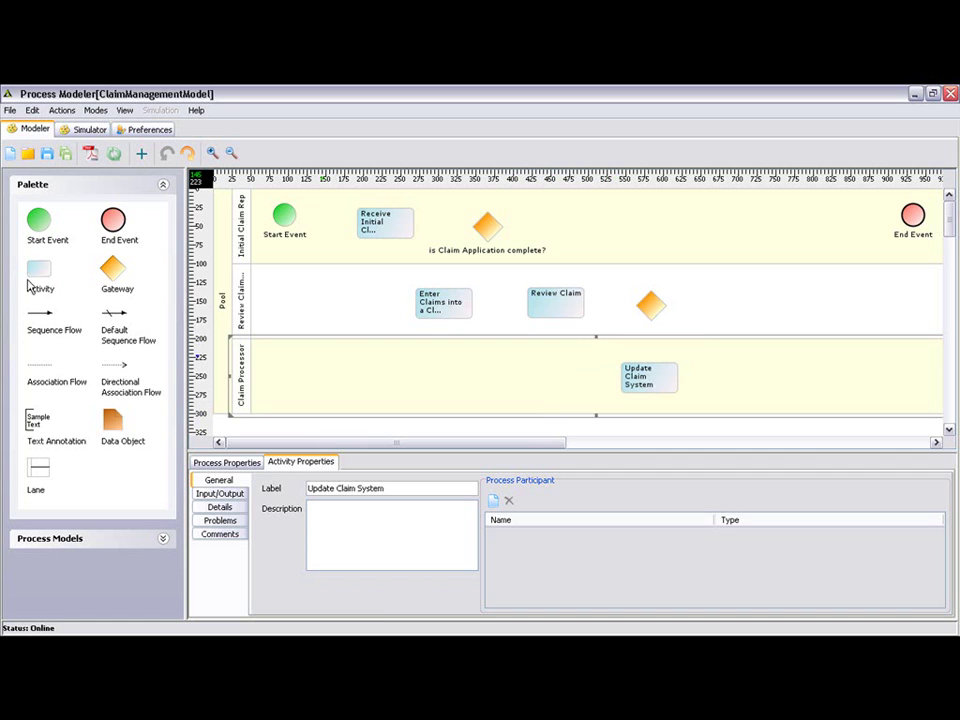
- Add an activity labelled "Notify Customer" after Update Claim System in the Claim Processor lane
{"action": "left_click_drag", "start_coordinate": [37, 285], "coordinate": [729, 378]}
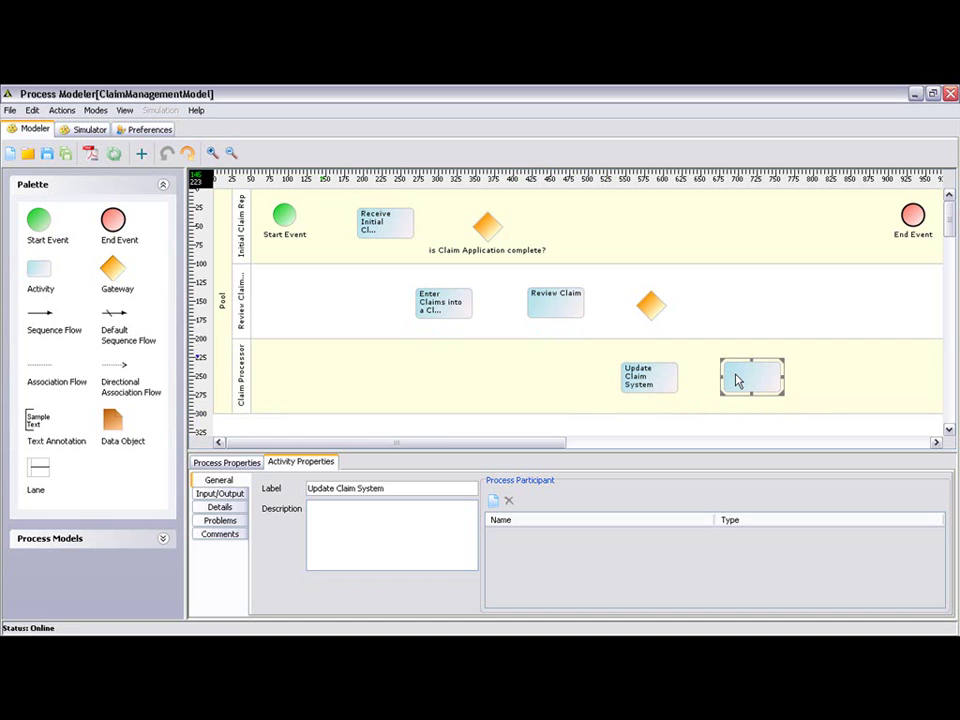
{"action": "left_click", "coordinate": [364, 489]}
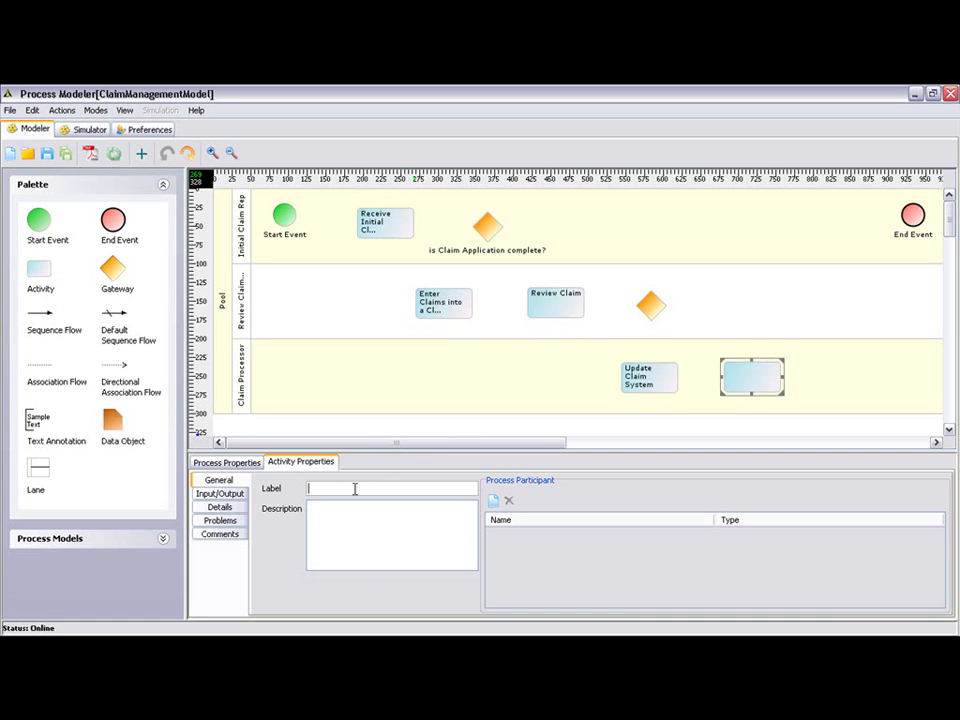
{"action": "type", "text": "Notify Customer"}
{"action": "left_click", "coordinate": [511, 385]}
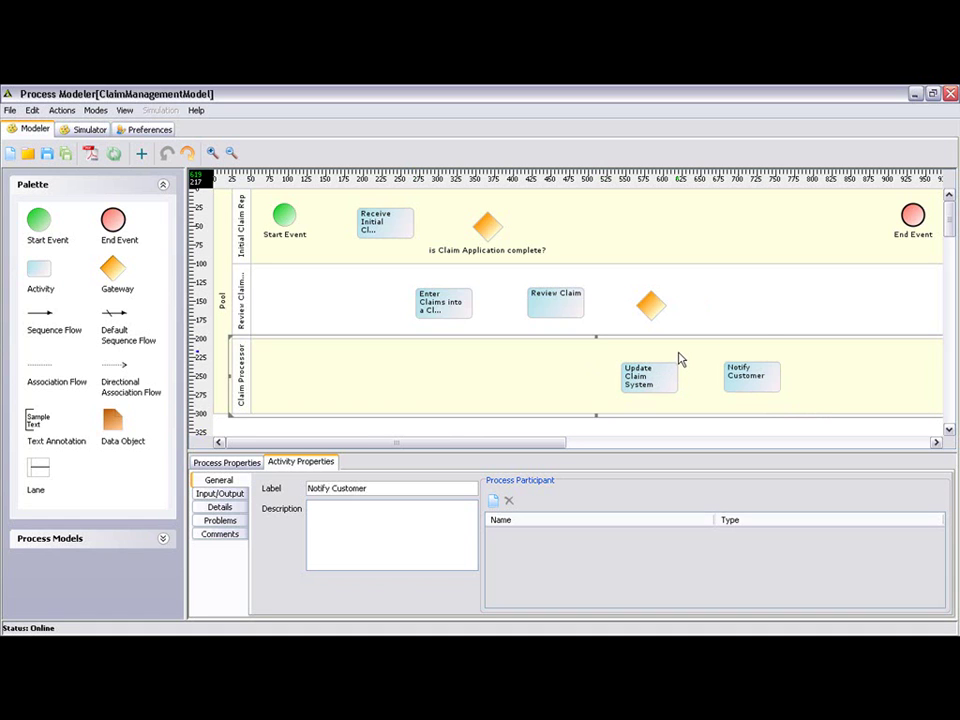
- Move the End Event closer to the other elements, to about 840 on the horizontal ruler
{"action": "left_click", "coordinate": [908, 220]}
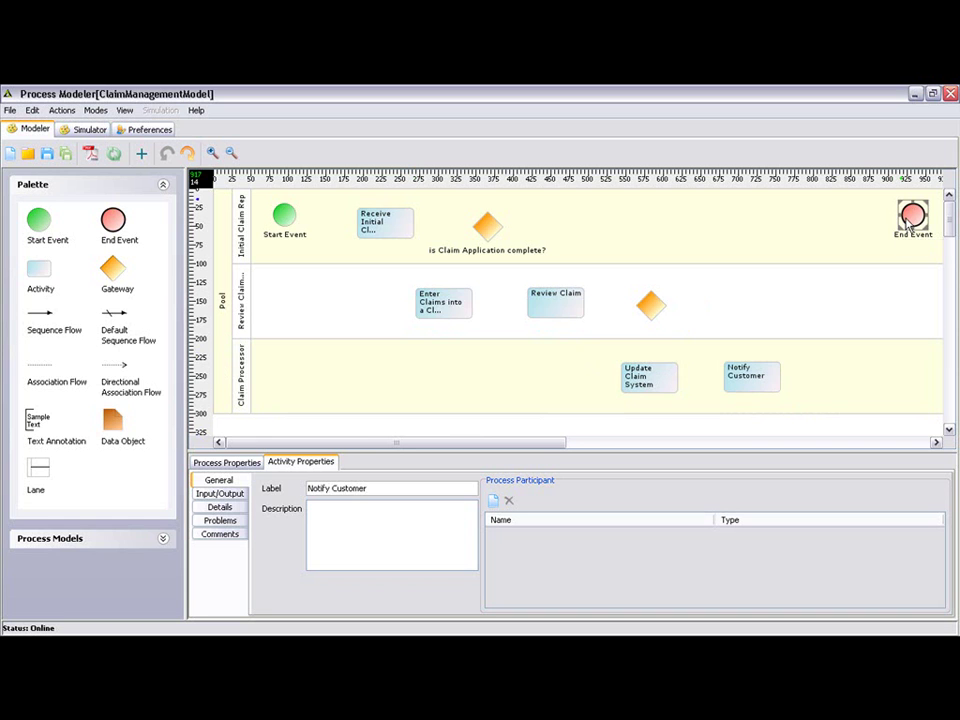
{"action": "key", "text": "Left"}
{"action": "key", "text": "Left"}
{"action": "key", "text": "Left"}
{"action": "key", "text": "Left"}
{"action": "key", "text": "Left"}
{"action": "key", "text": "Left"}
{"action": "key", "text": "Left"}
{"action": "key", "text": "Left"}
{"action": "key", "text": "Left"}
{"action": "key", "text": "Left"}
{"action": "key", "text": "Left"}
{"action": "key", "text": "Left"}
{"action": "key", "text": "Left"}
{"action": "key", "text": "Left"}
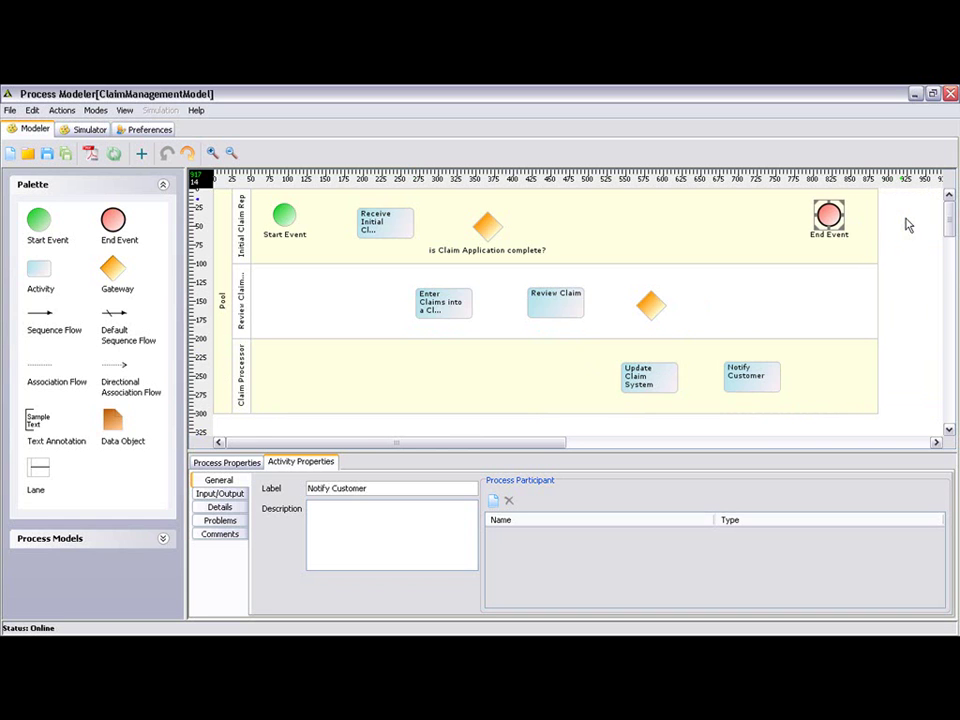
{"action": "key", "text": "Right"}
{"action": "key", "text": "Right"}
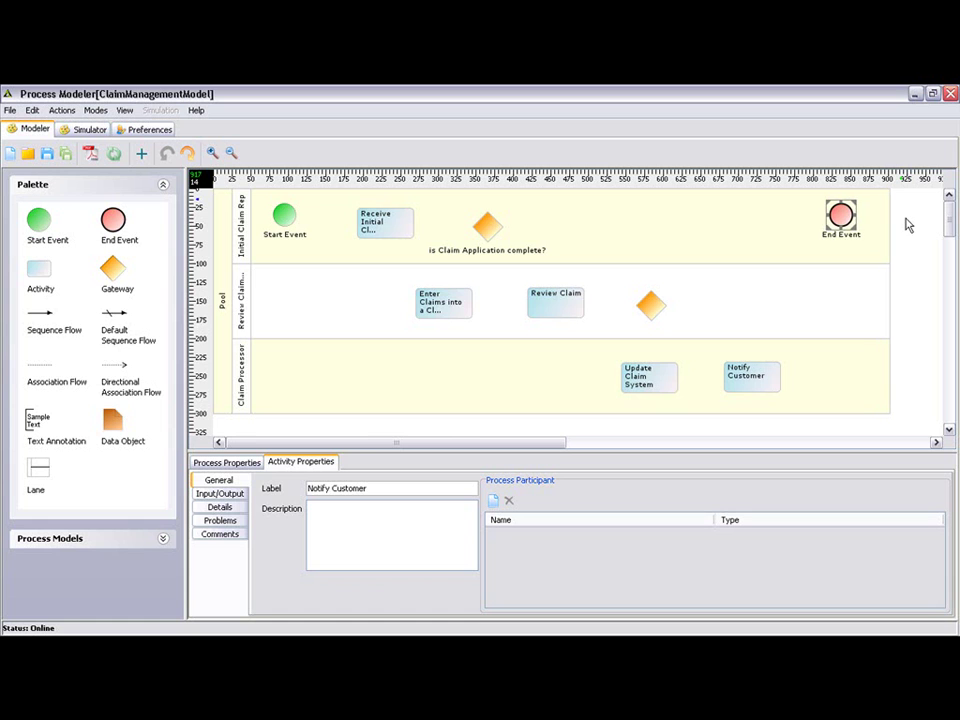
- Connect the Start Event, Receive Initial Claim Application, the claim-complete gateway and the End Event in order with sequence flows, nudging the gateway up
{"action": "left_click", "coordinate": [40, 313]}
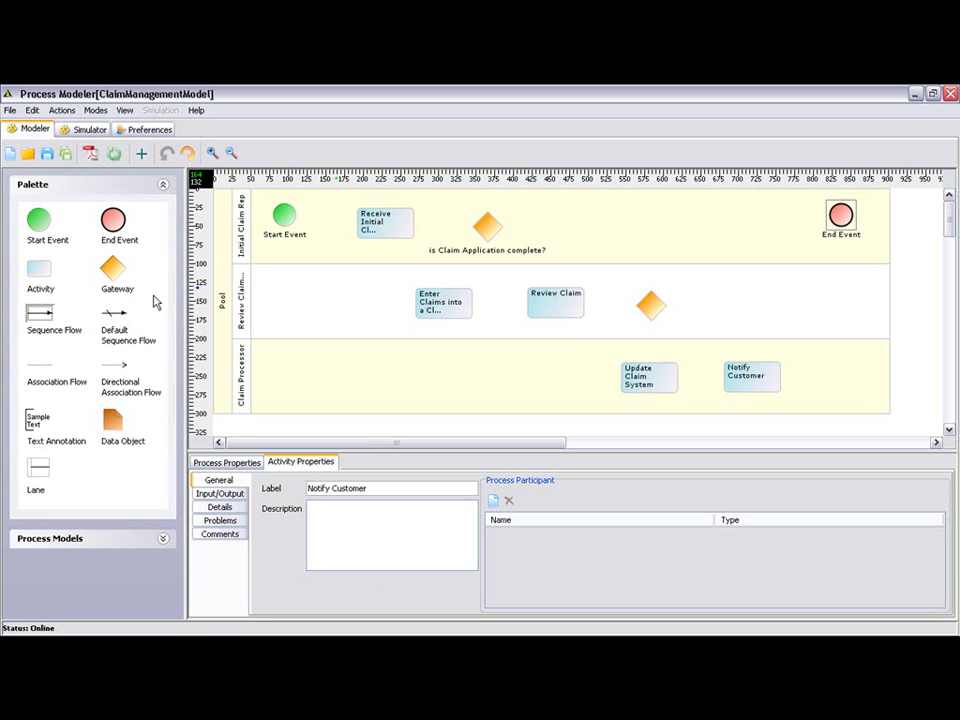
{"action": "left_click", "coordinate": [293, 222]}
{"action": "left_click_drag", "start_coordinate": [293, 222], "coordinate": [375, 223]}
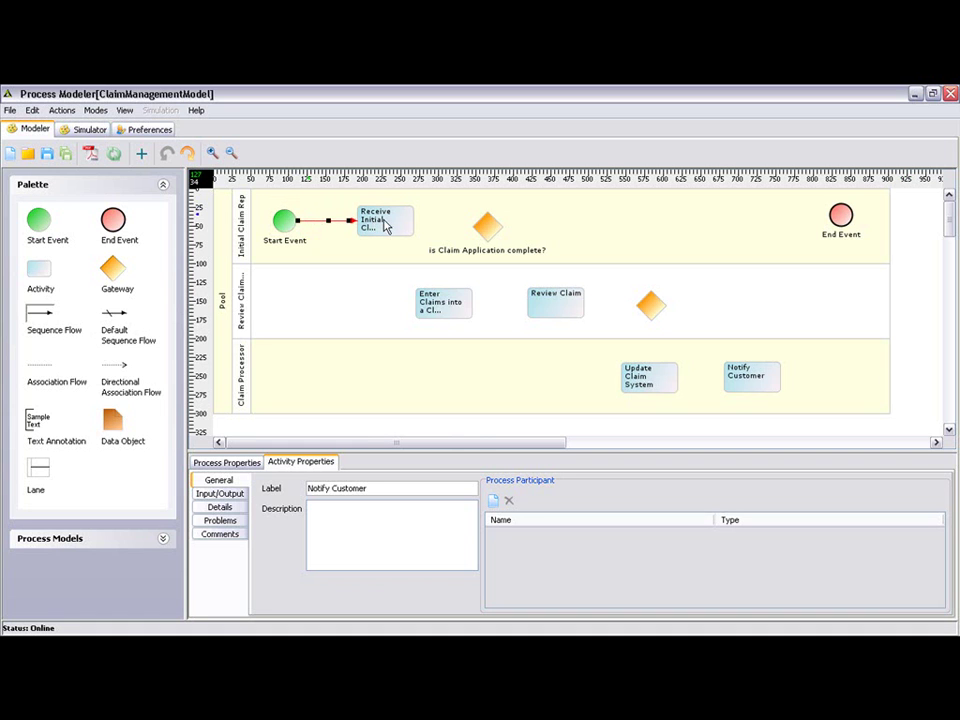
{"action": "left_click_drag", "start_coordinate": [410, 228], "coordinate": [485, 232]}
{"action": "key", "text": "Up"}
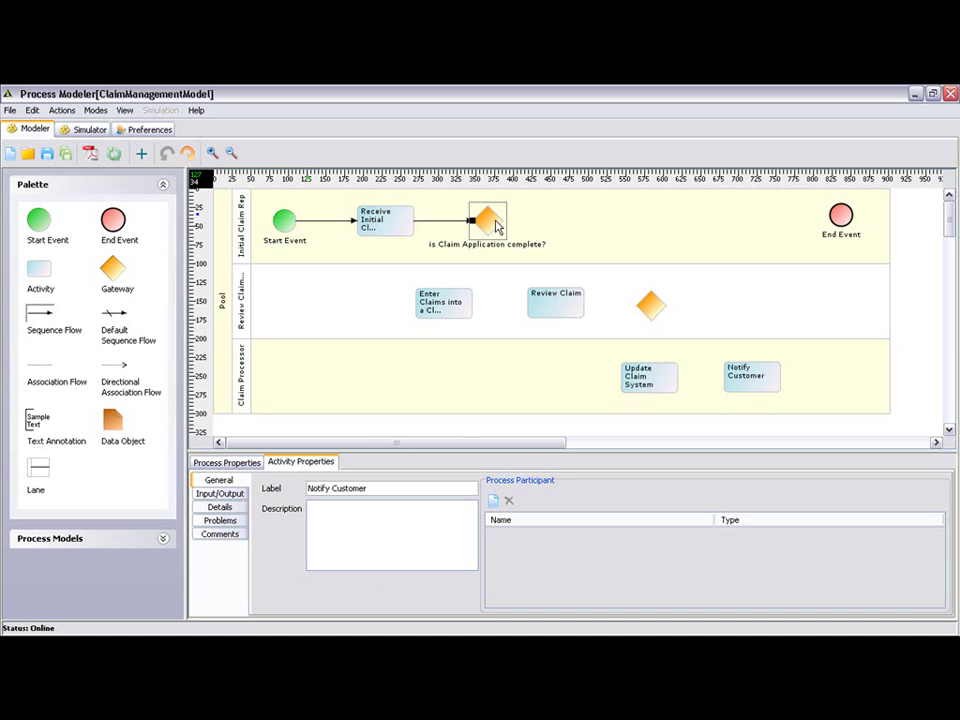
{"action": "mouse_move", "coordinate": [500, 222]}
{"action": "left_mouse_down"}
{"action": "mouse_move", "coordinate": [734, 234]}
{"action": "mouse_move", "coordinate": [831, 216]}
{"action": "mouse_move", "coordinate": [845, 229]}
{"action": "left_mouse_up"}
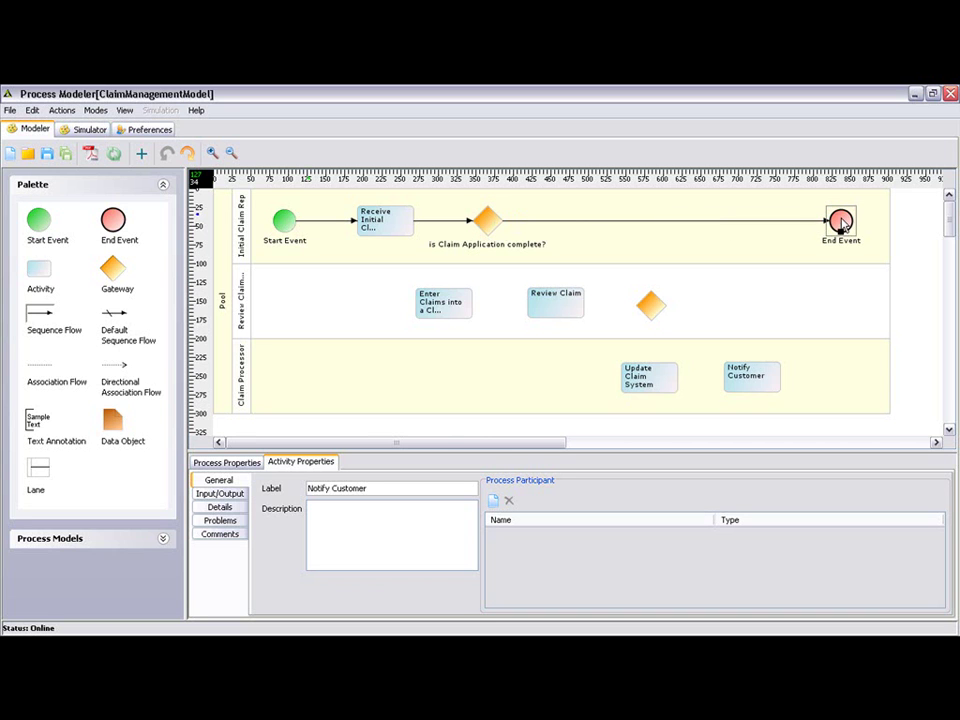
- Nudge the End Event in the Initial Claim Rep lane back toward the gateway, to about 815 on the horizontal ruler
{"action": "key", "text": "Left"}
{"action": "key", "text": "Left"}
{"action": "key", "text": "Left"}
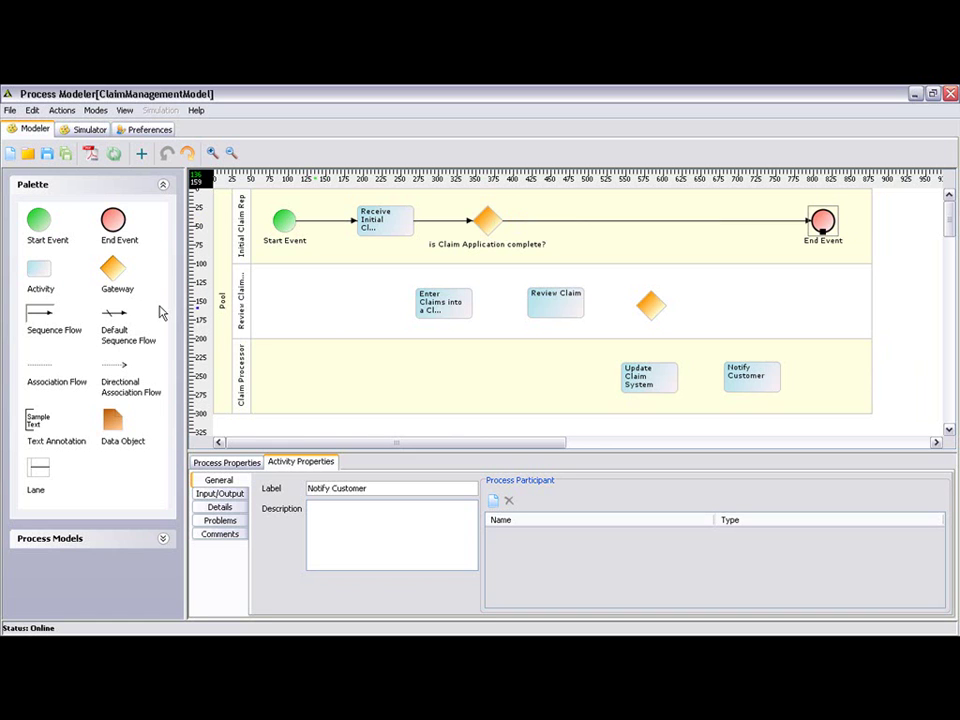
- Connect the claim-complete gateway to the Enter Claims activity with a default sequence flow, and Enter Claims to Review Claim with a sequence flow
{"action": "left_click", "coordinate": [112, 314]}
{"action": "left_click_drag", "start_coordinate": [489, 234], "coordinate": [444, 293]}
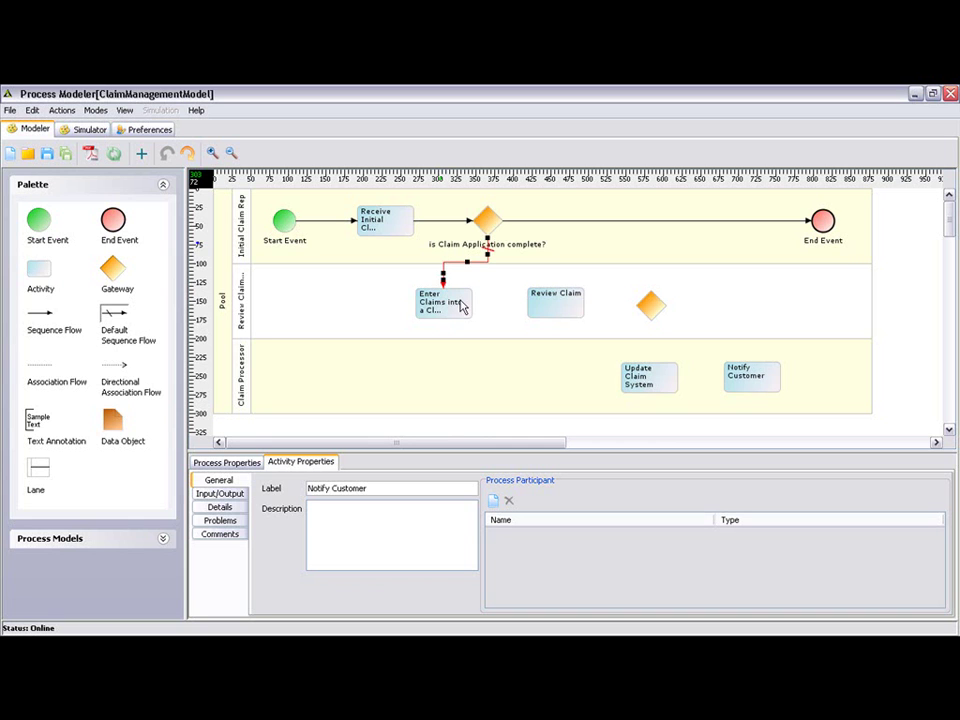
{"action": "left_click", "coordinate": [466, 307]}
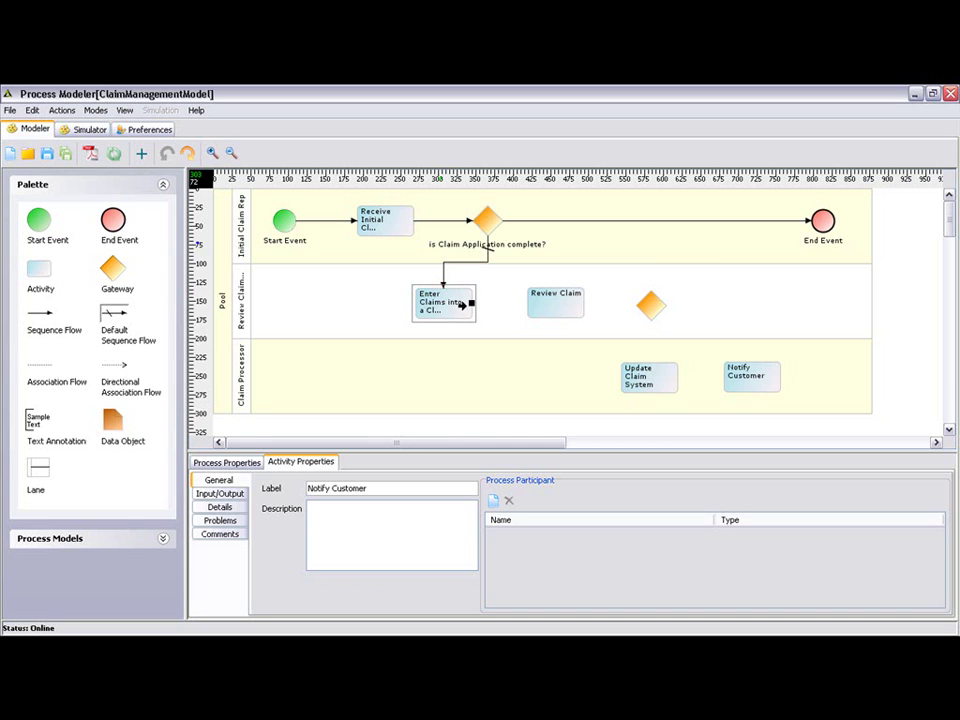
{"action": "left_click", "coordinate": [40, 313]}
{"action": "left_click_drag", "start_coordinate": [454, 300], "coordinate": [531, 301]}
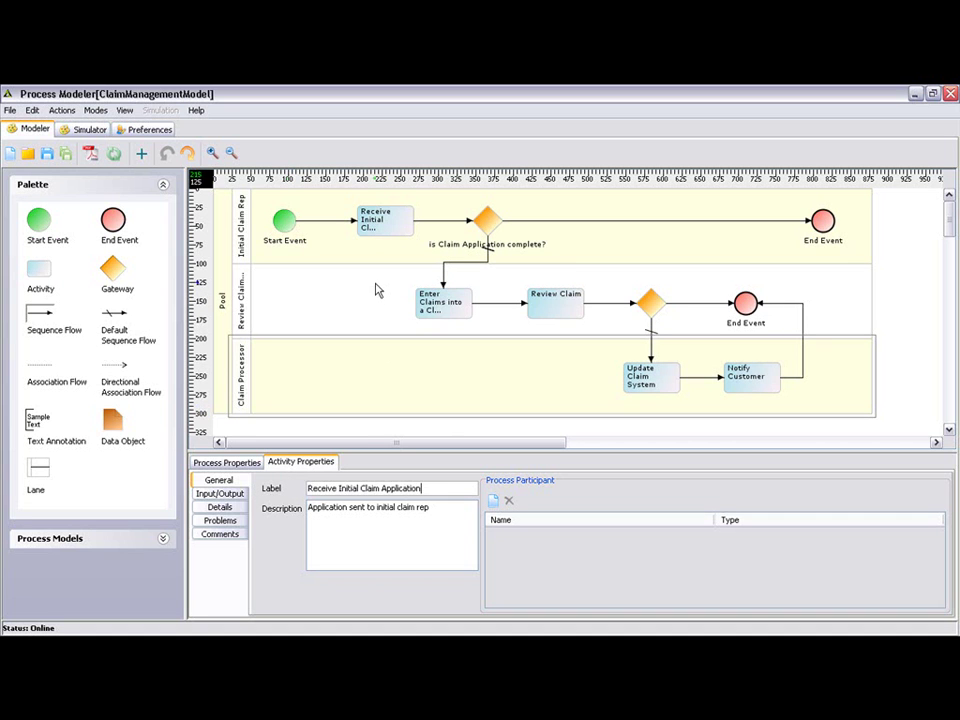
- Review the Receive Initial Claim Application activity's input/output, details, problems and comments, and the general properties of the process
{"action": "left_click", "coordinate": [381, 226]}
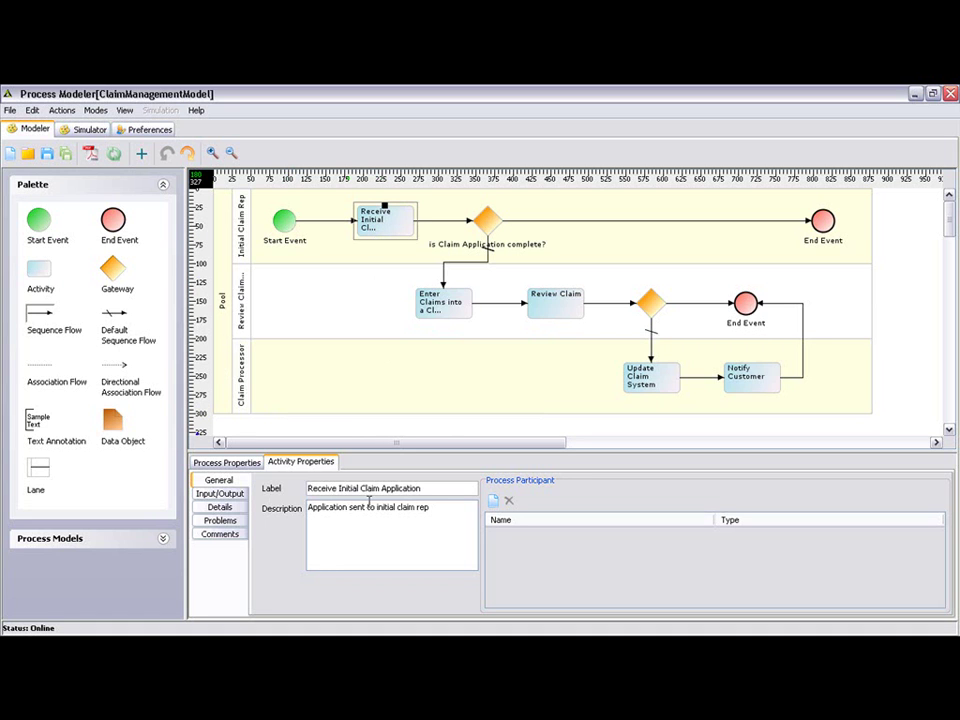
{"action": "left_click", "coordinate": [230, 495]}
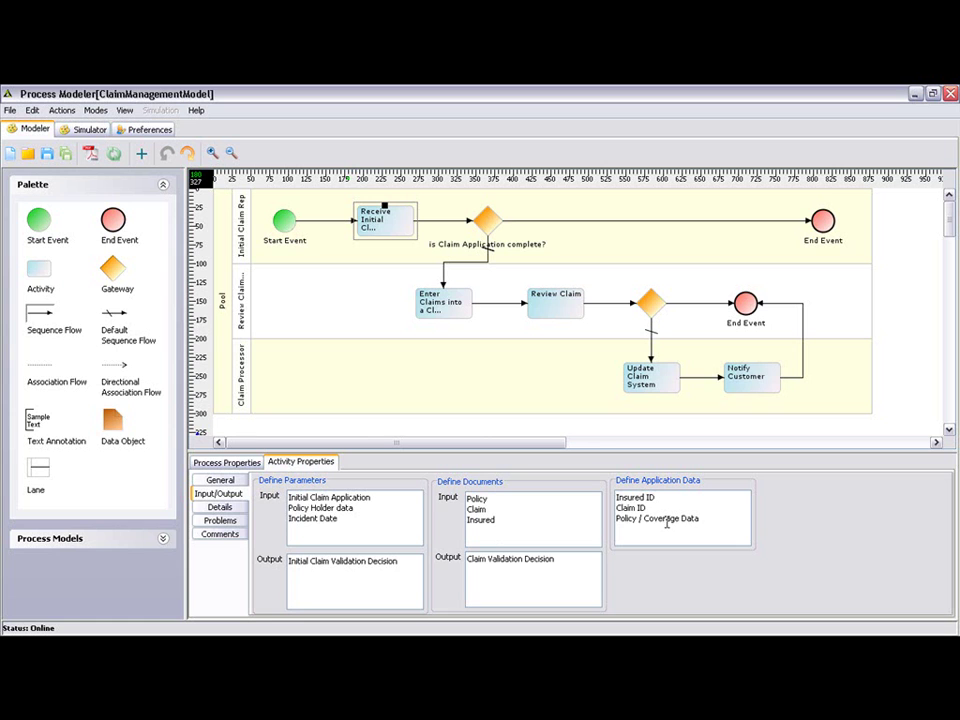
{"action": "left_click", "coordinate": [222, 508]}
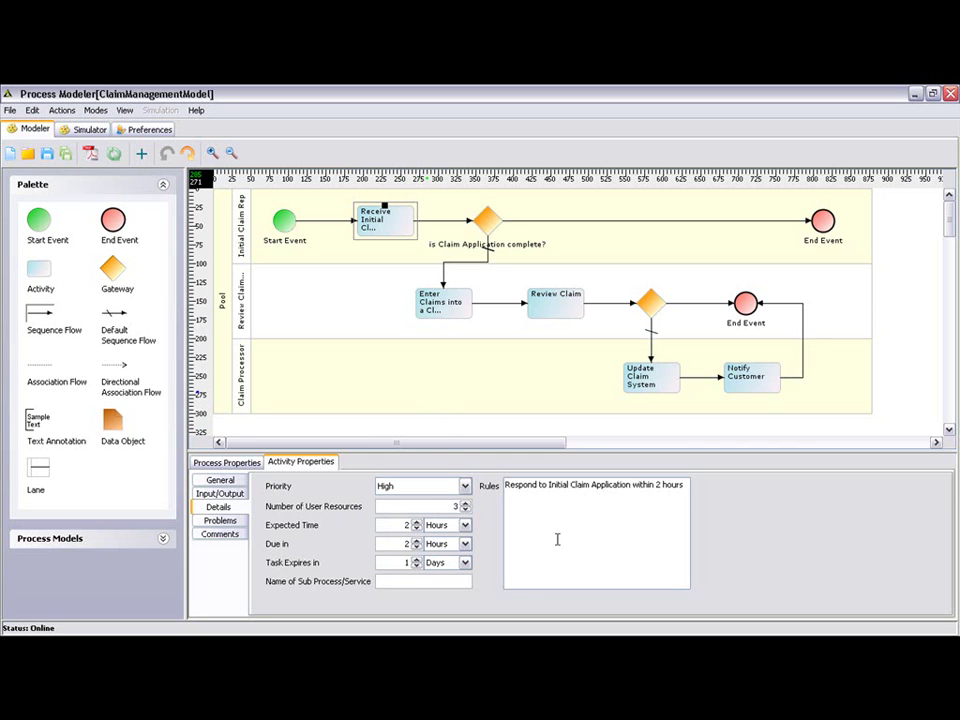
{"action": "left_click", "coordinate": [240, 523]}
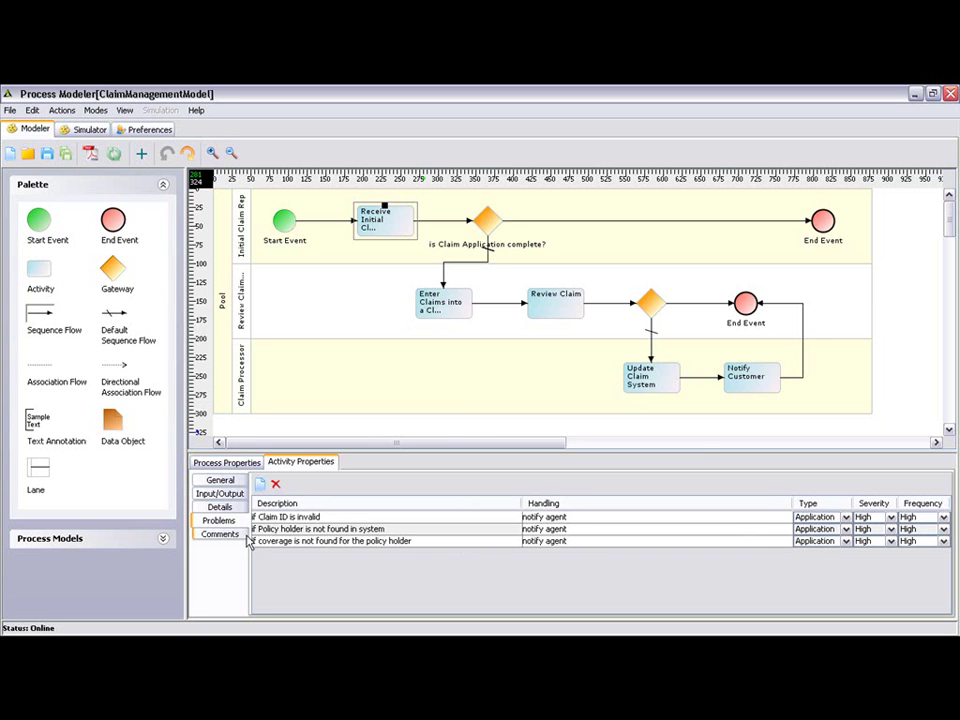
{"action": "left_click", "coordinate": [240, 536]}
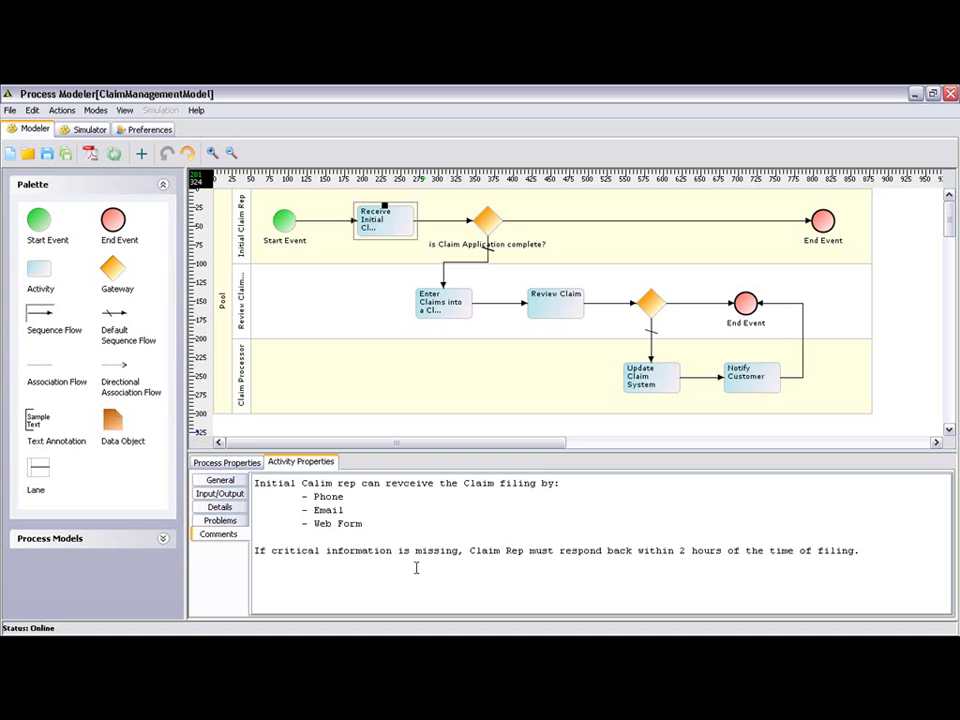
{"action": "left_click", "coordinate": [227, 463]}
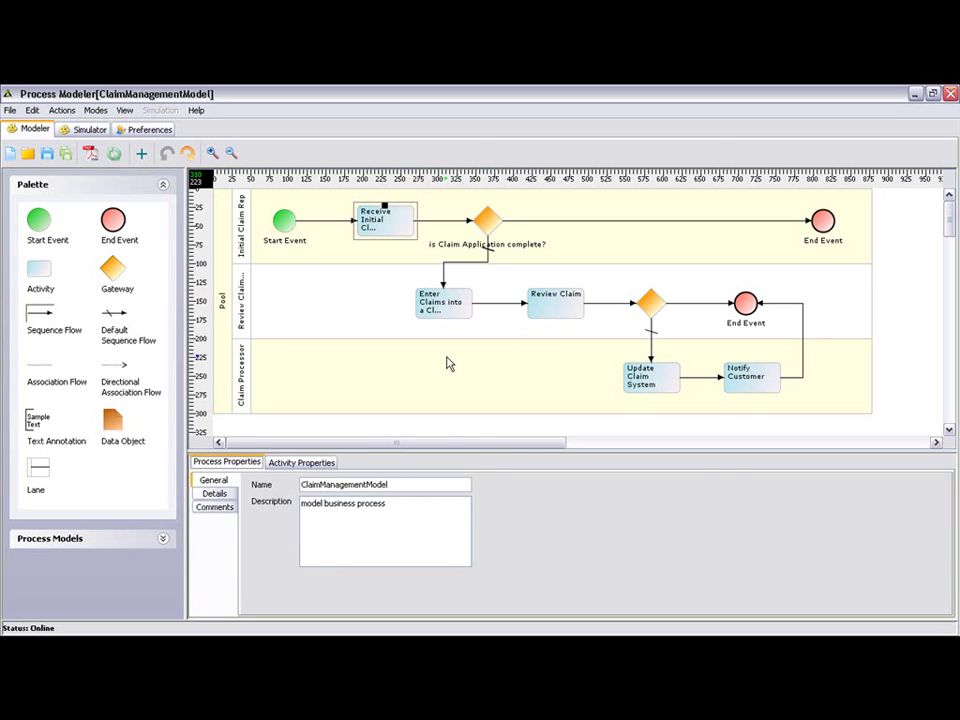
- Generate a PDF of the process model and look through its process diagram and activity details
{"action": "left_click", "coordinate": [92, 155]}
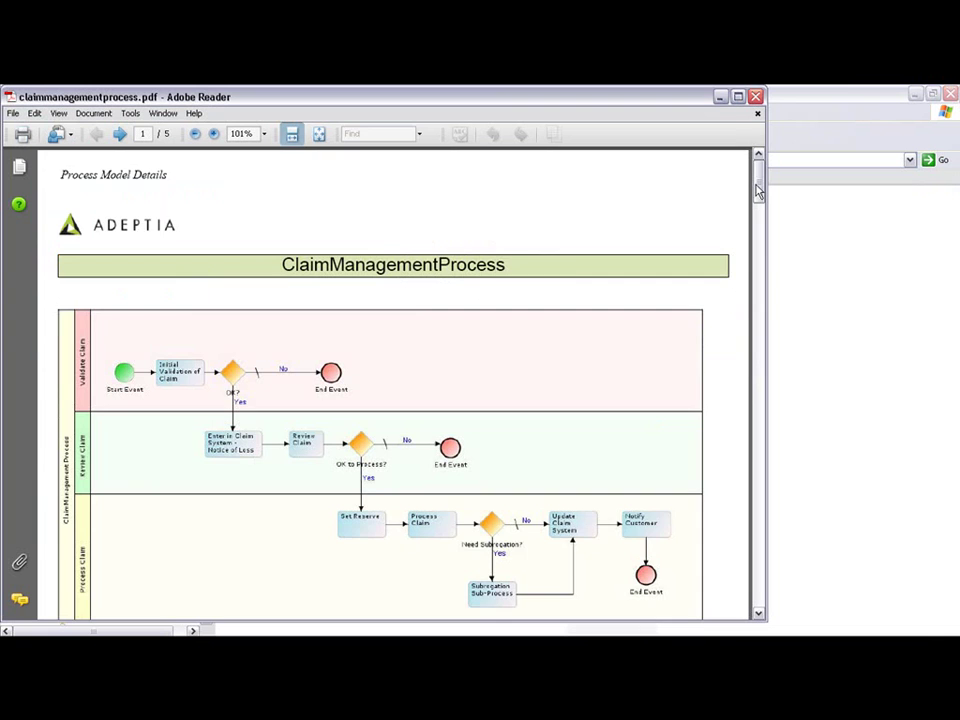
{"action": "scroll", "coordinate": [758, 197], "scroll_direction": "down", "scroll_amount": 5}
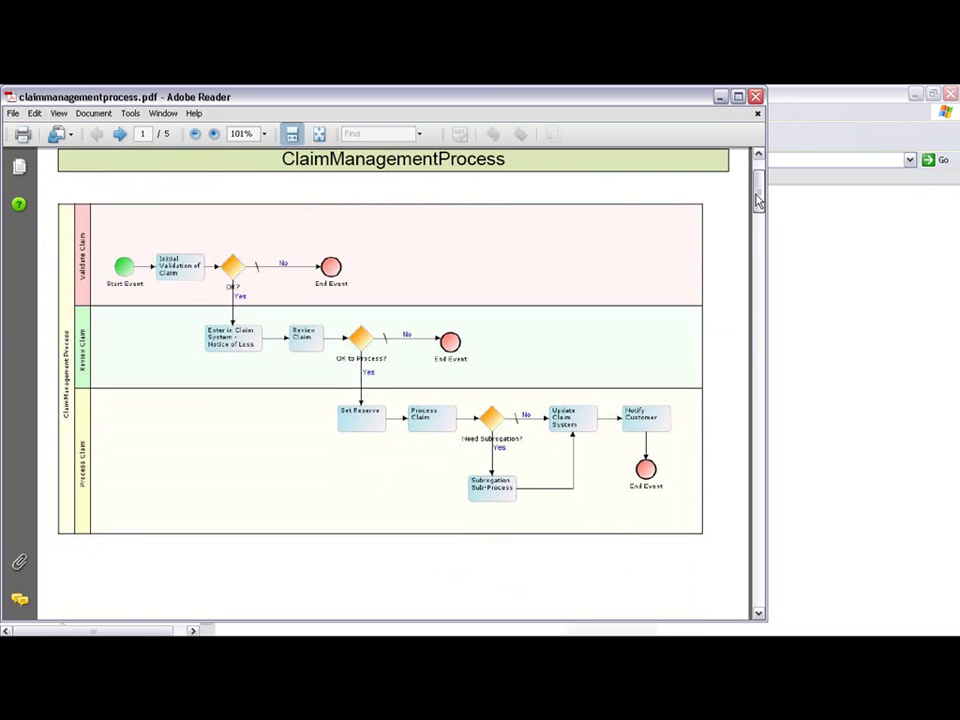
{"action": "scroll", "coordinate": [758, 197], "scroll_direction": "up", "scroll_amount": 1}
{"action": "left_click_drag", "start_coordinate": [757, 195], "coordinate": [757, 262]}
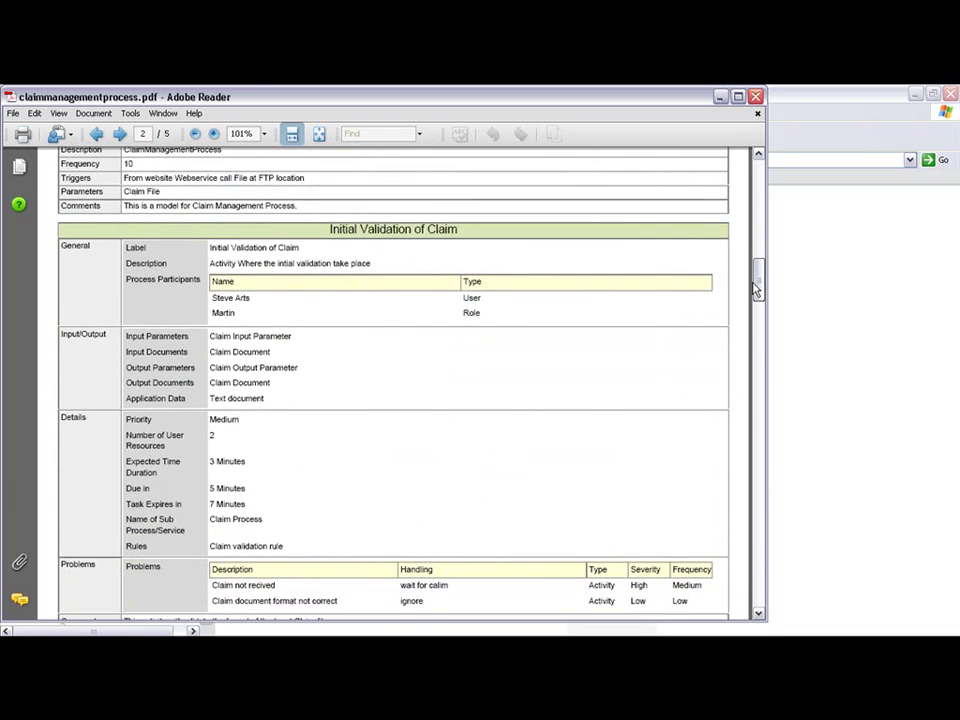
{"action": "left_click_drag", "start_coordinate": [757, 262], "coordinate": [757, 172]}
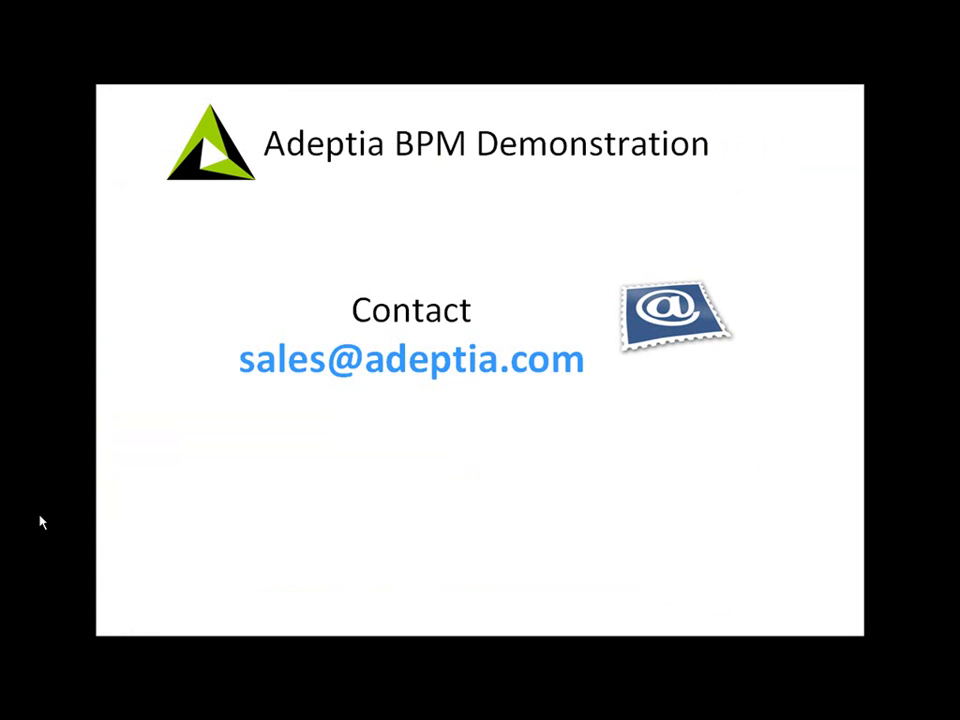